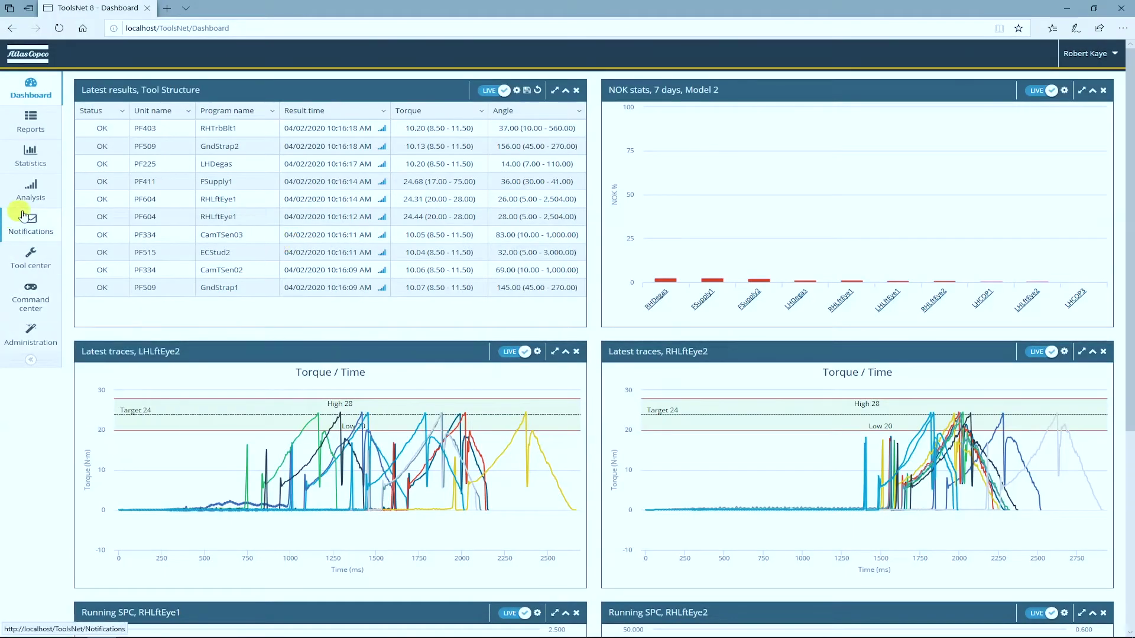
- Open the Statistics page, showing its filter form with date range Today, status OK and group size 7
click(37, 165)
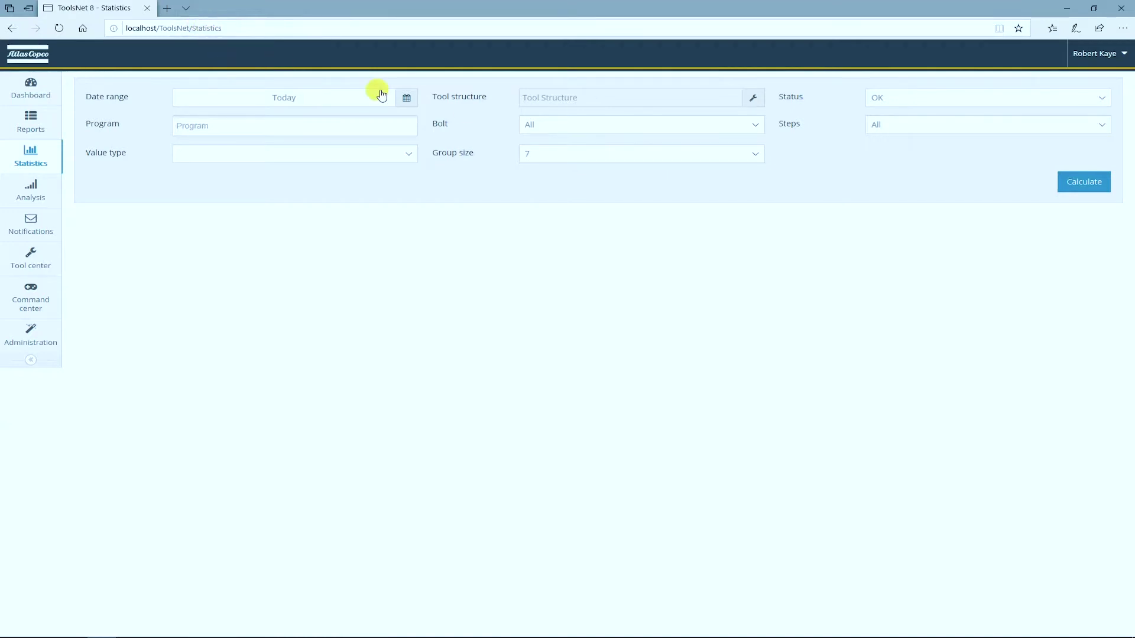
- Set the date range to This year and limit the tool structure to the LftEye station
click(408, 99)
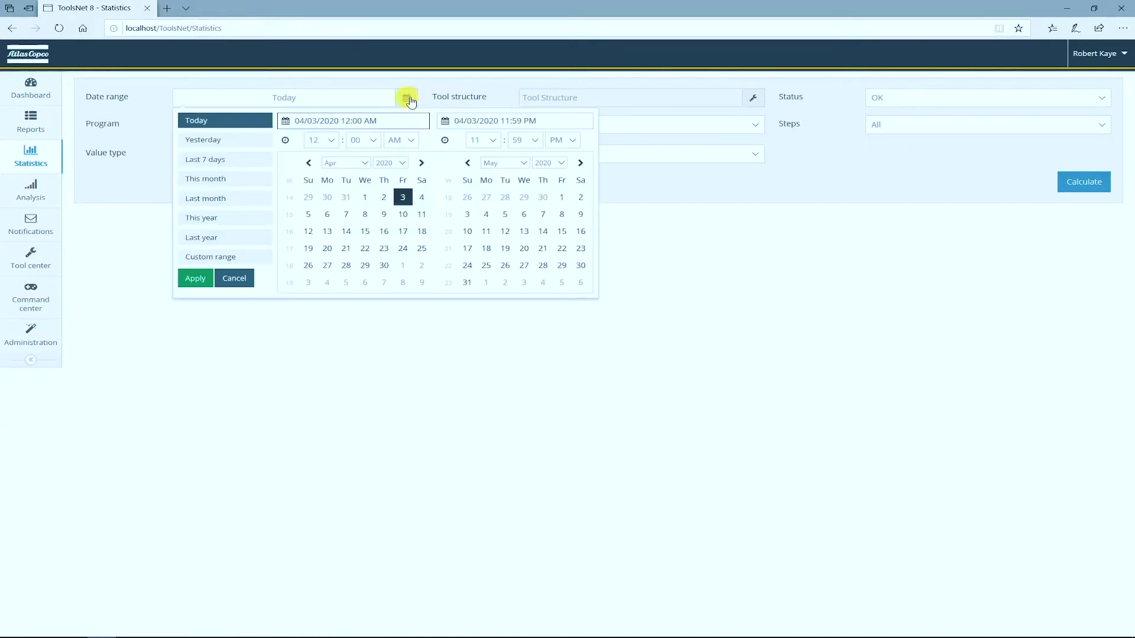
click(235, 219)
click(687, 99)
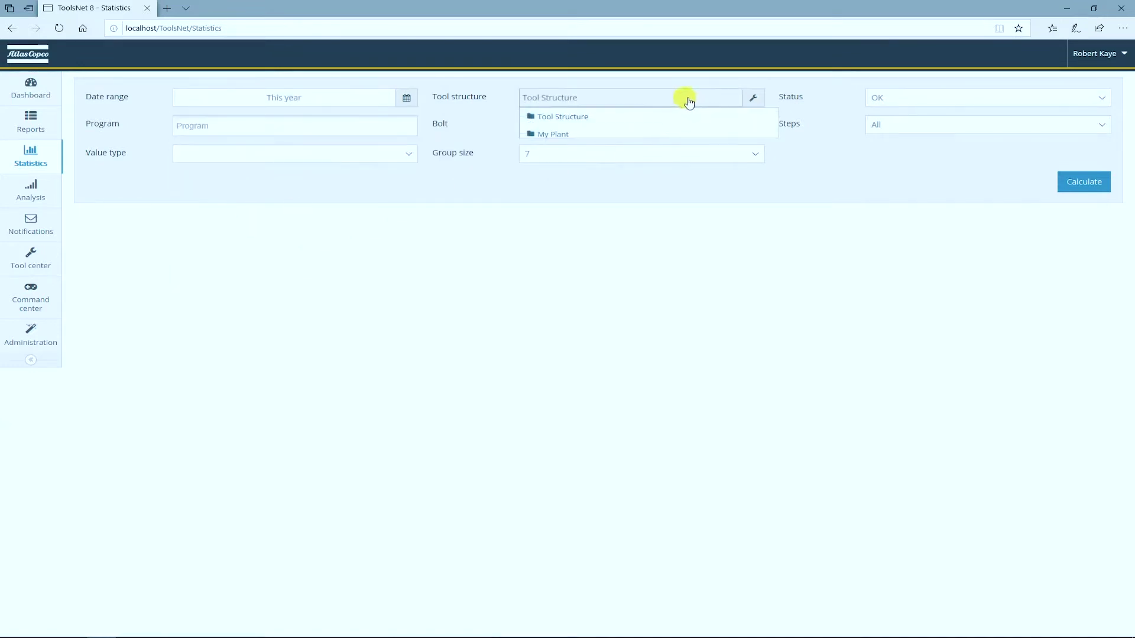
click(601, 116)
click(587, 187)
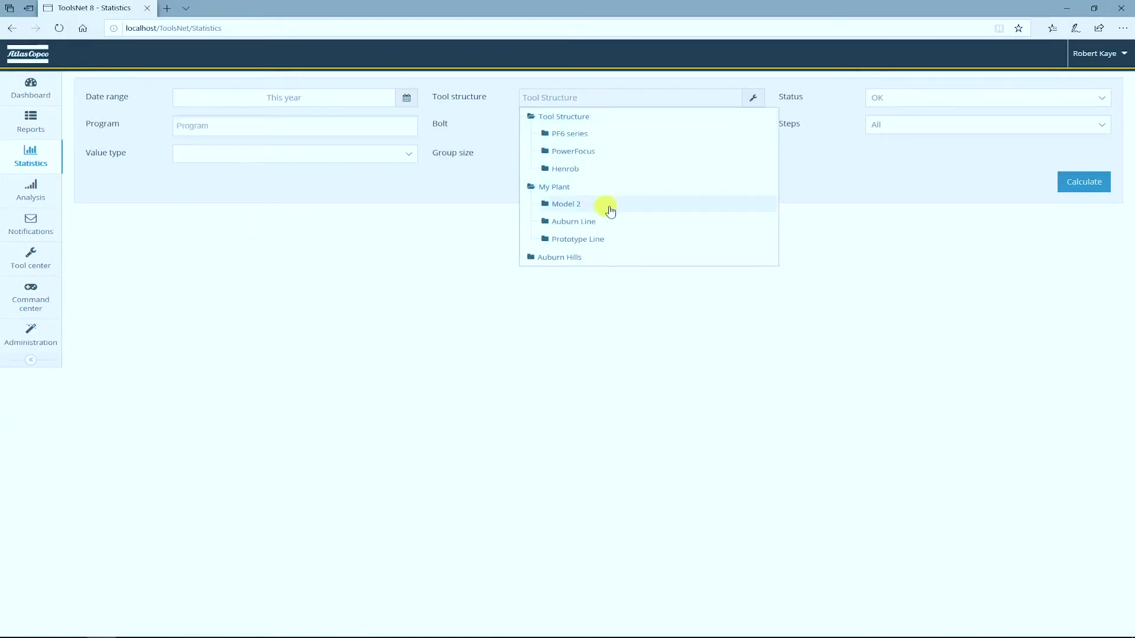
click(602, 206)
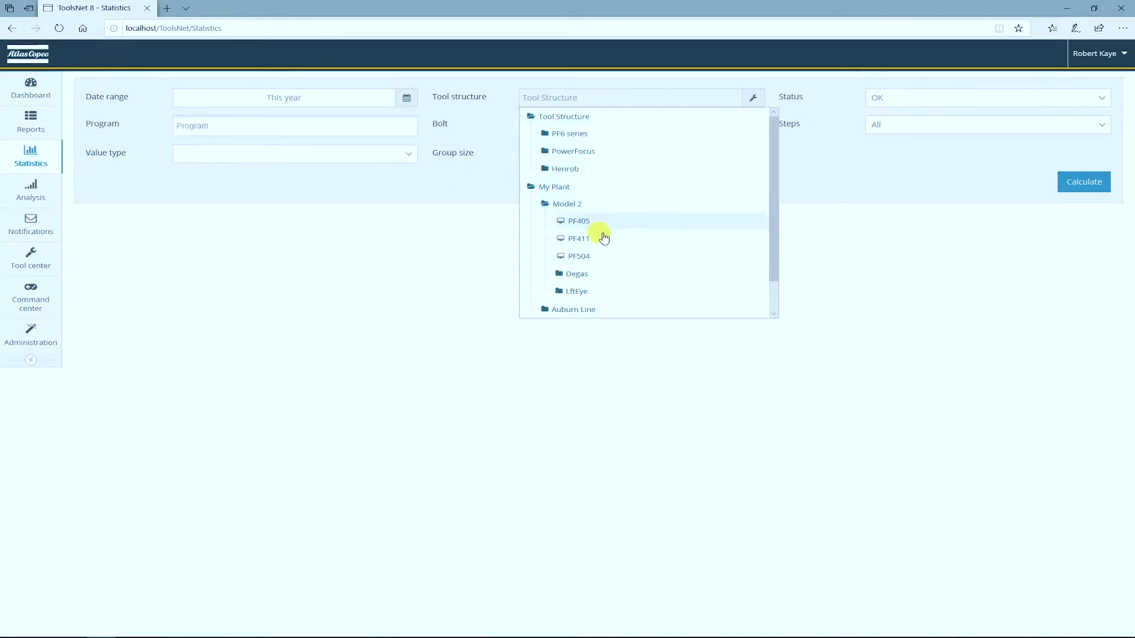
click(601, 289)
scroll(620, 233, down, 1)
scroll(623, 236, down, 1)
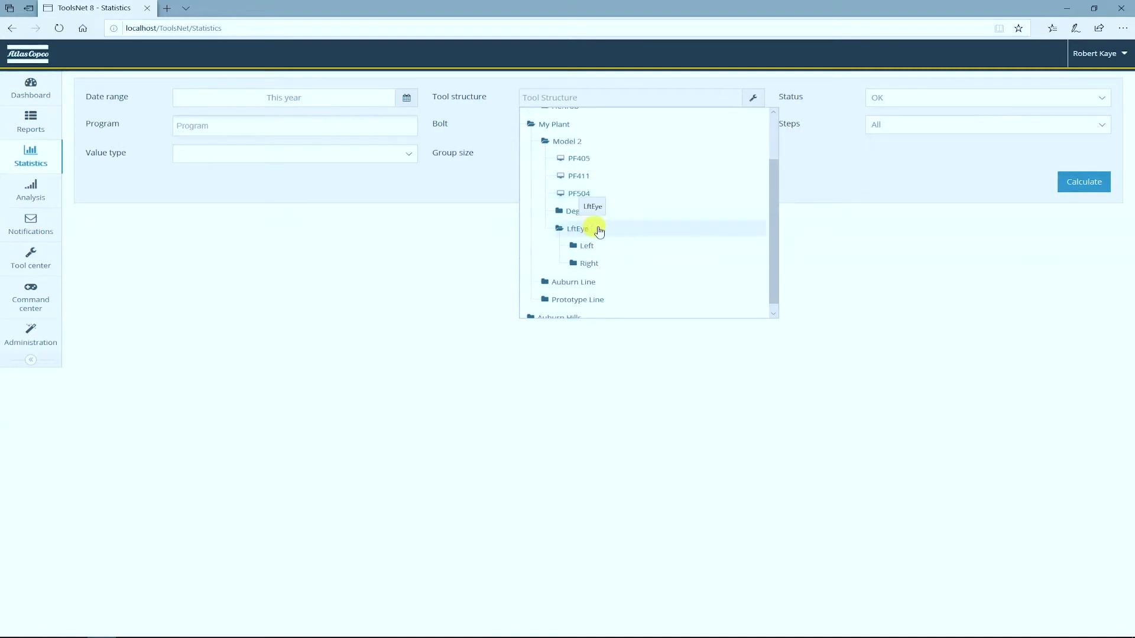
click(600, 230)
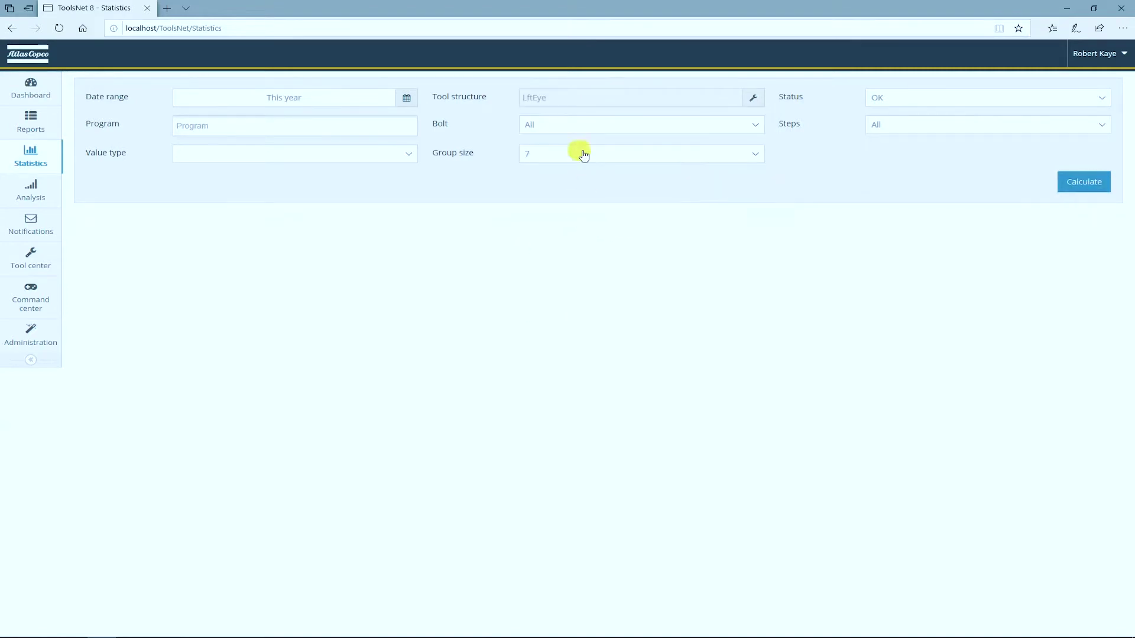
- Add programs RHLftEye1 and LHLftEye1, keep Torque and group size 7, and calculate
click(322, 125)
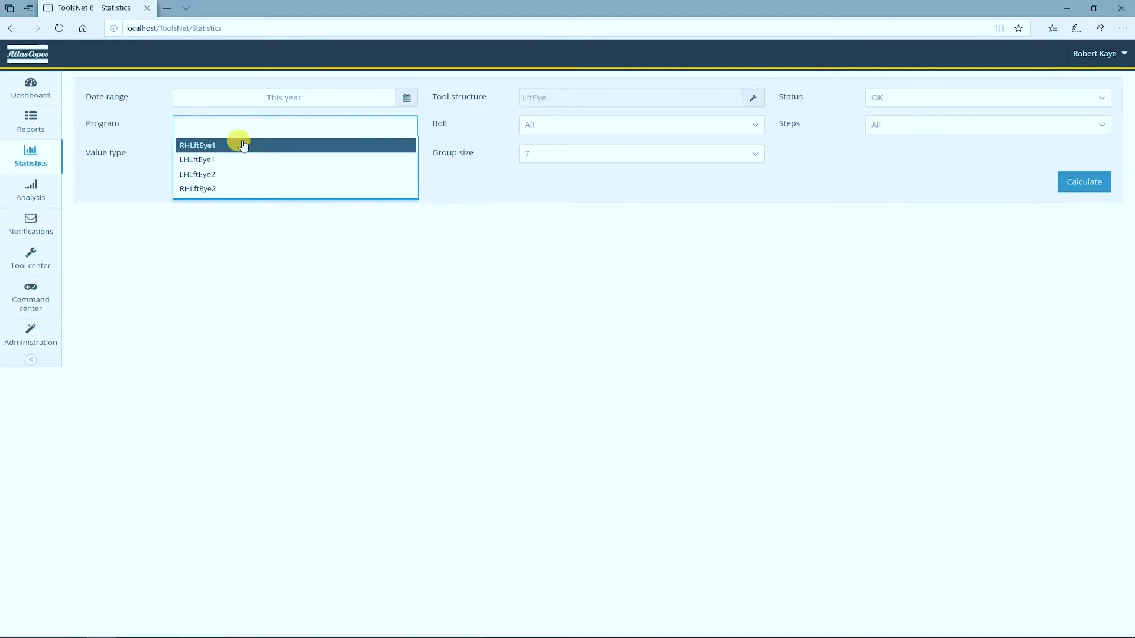
click(242, 145)
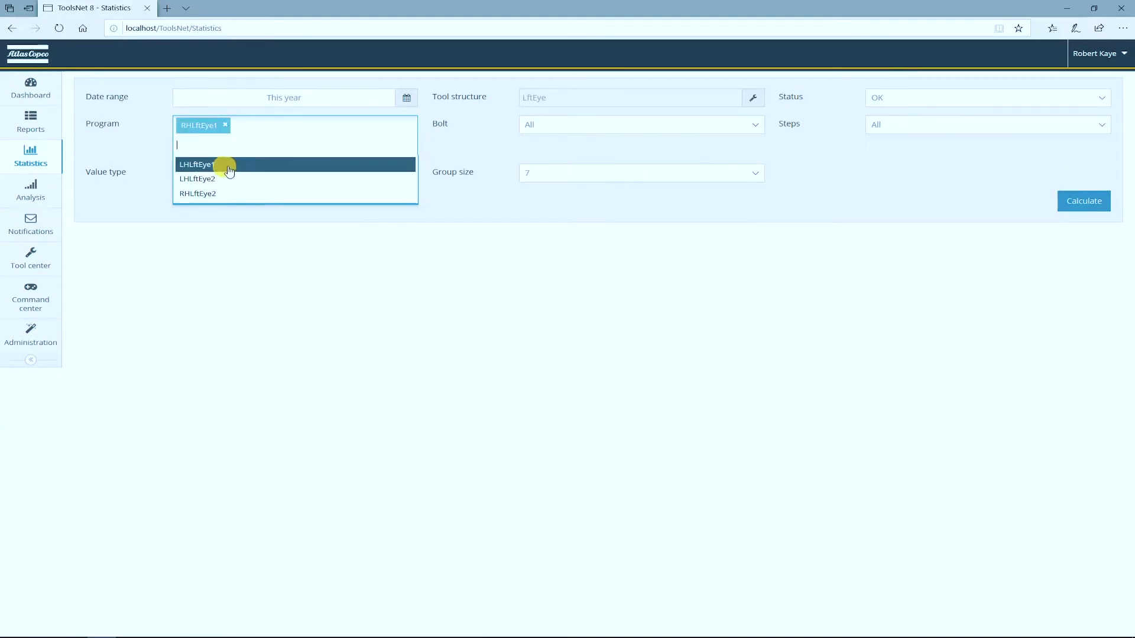
click(230, 170)
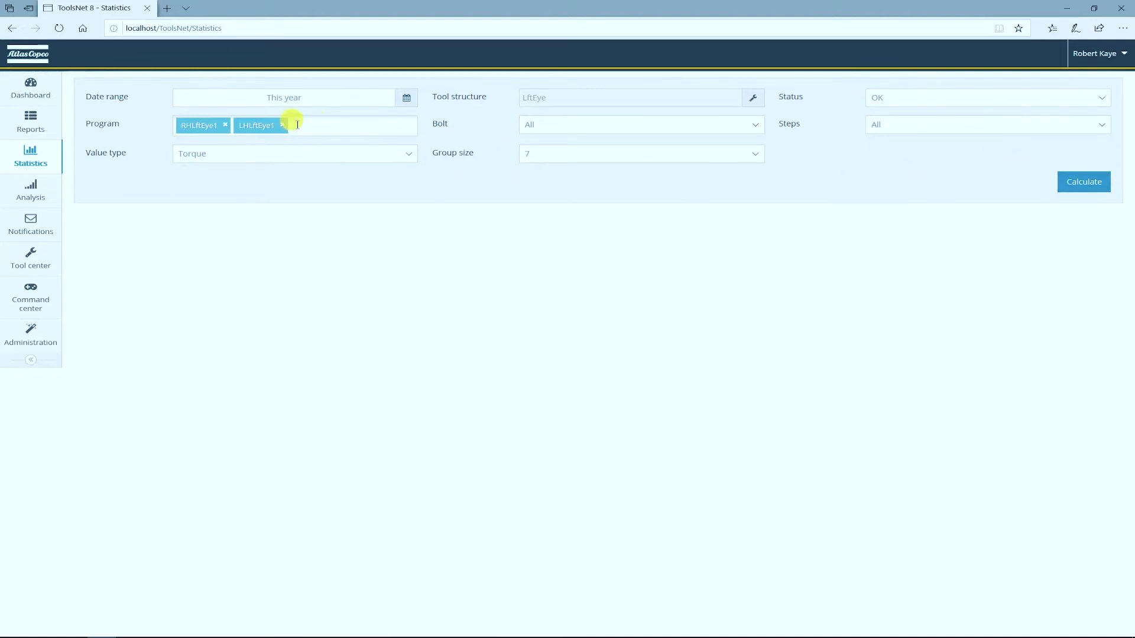
click(305, 154)
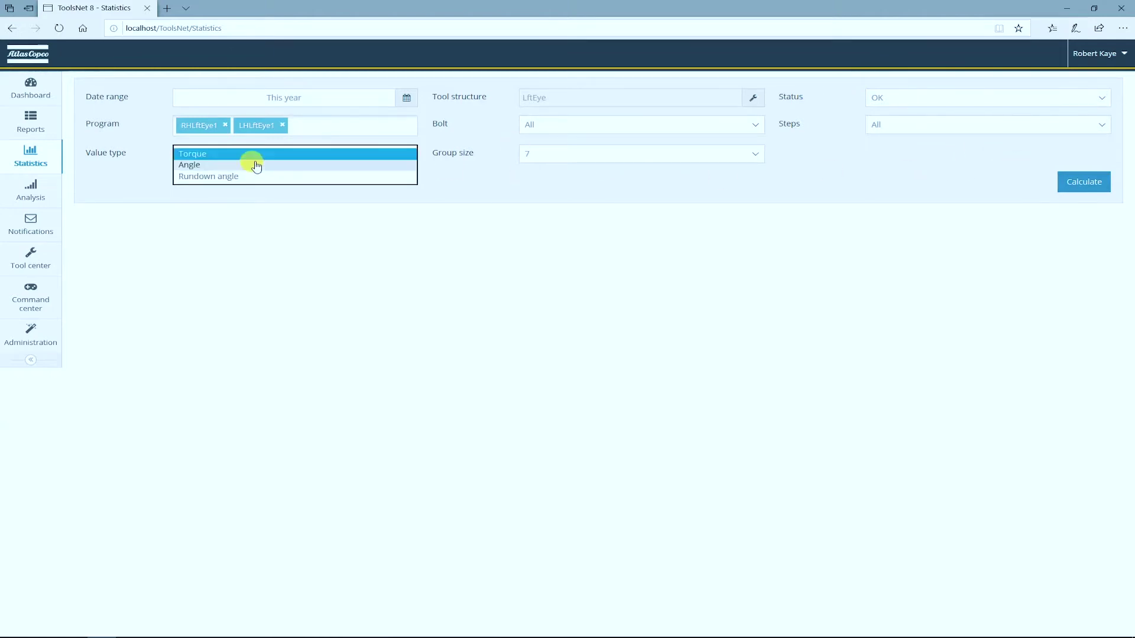
click(205, 156)
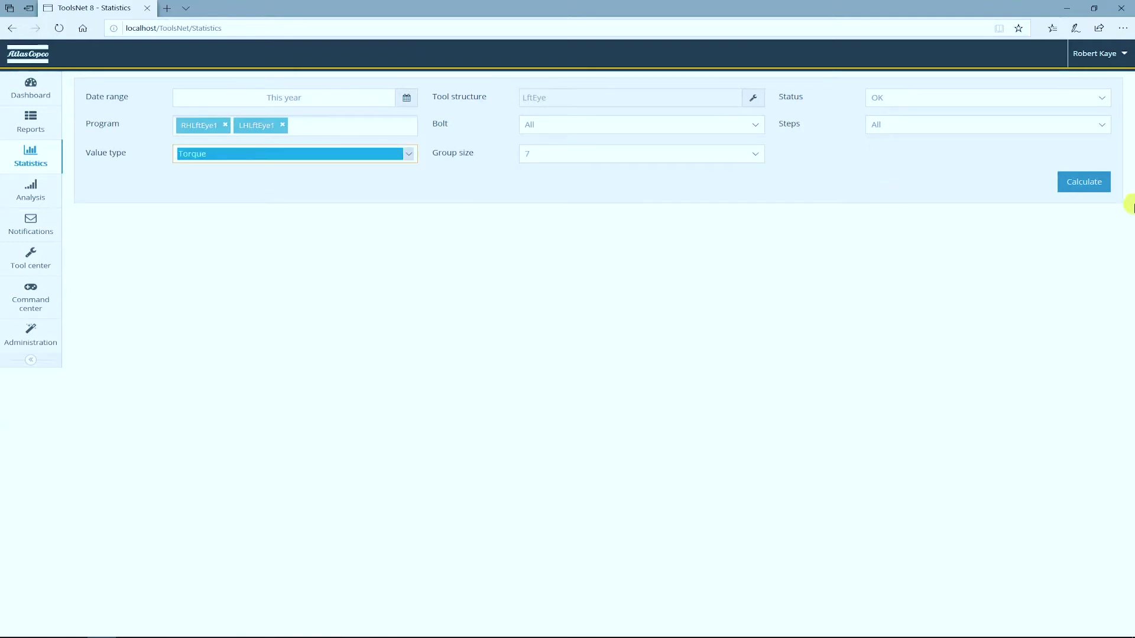
click(664, 153)
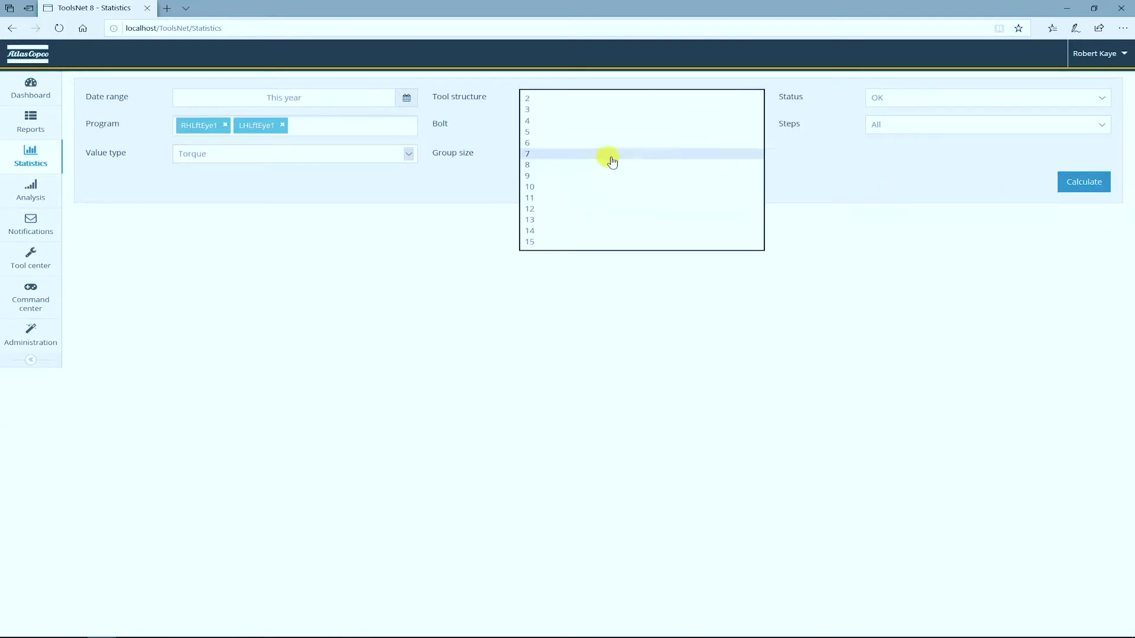
click(955, 172)
click(1084, 181)
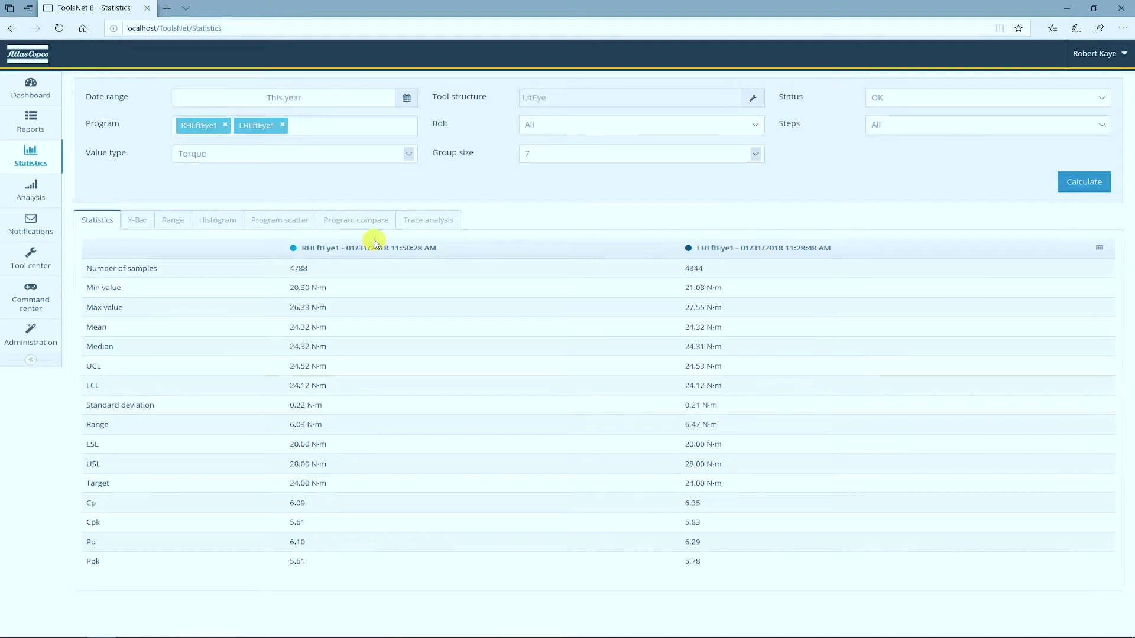
drag(322, 272, 281, 272)
drag(708, 269, 674, 270)
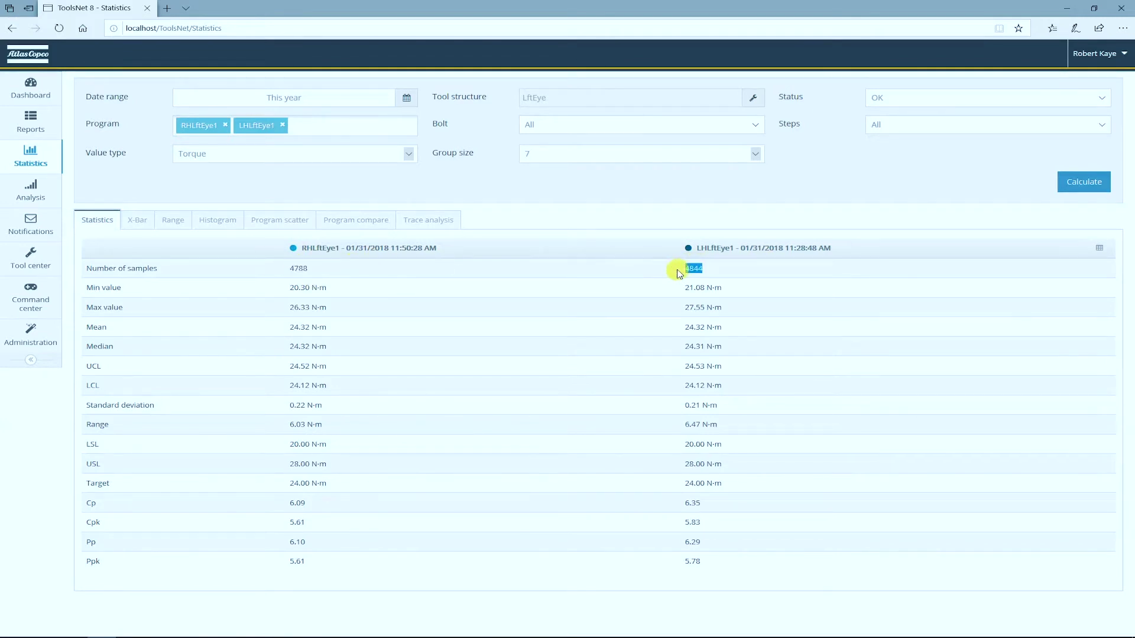
click(315, 289)
drag(288, 521, 330, 524)
drag(314, 562, 263, 566)
drag(121, 521, 67, 526)
- Display the X-Bar chart of torque group averages, keeping the group size at 7
click(139, 224)
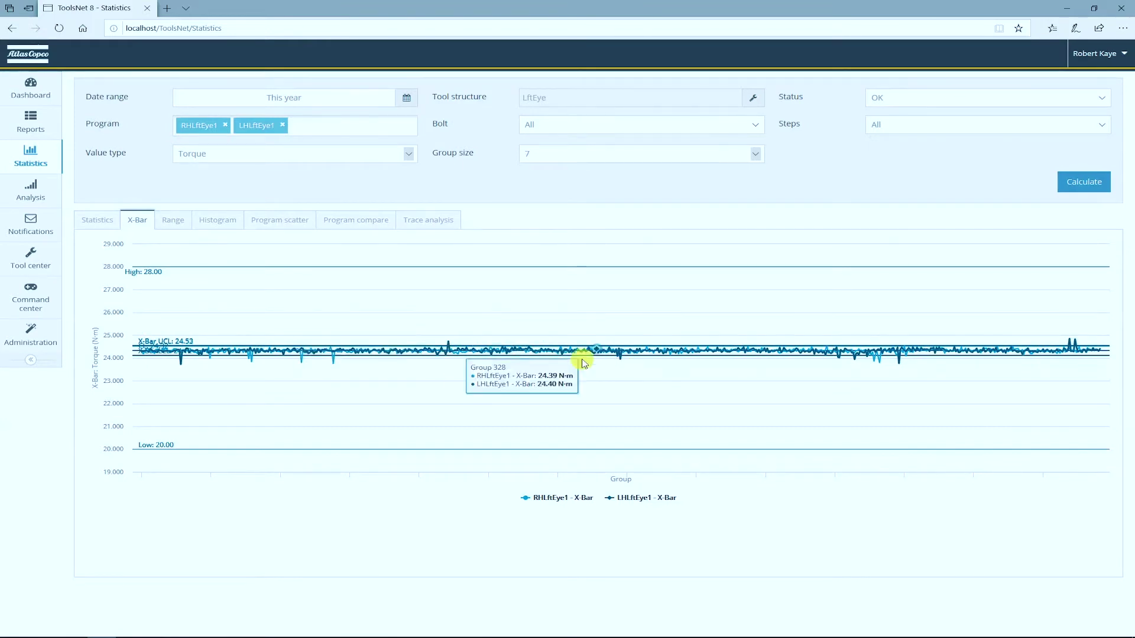
click(563, 157)
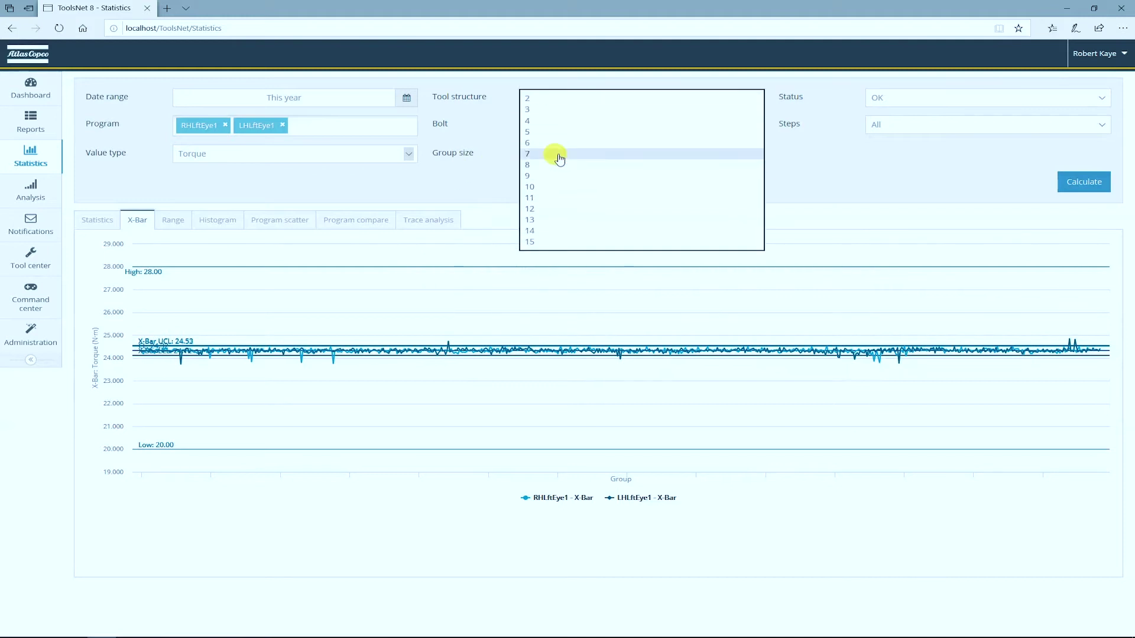
click(558, 155)
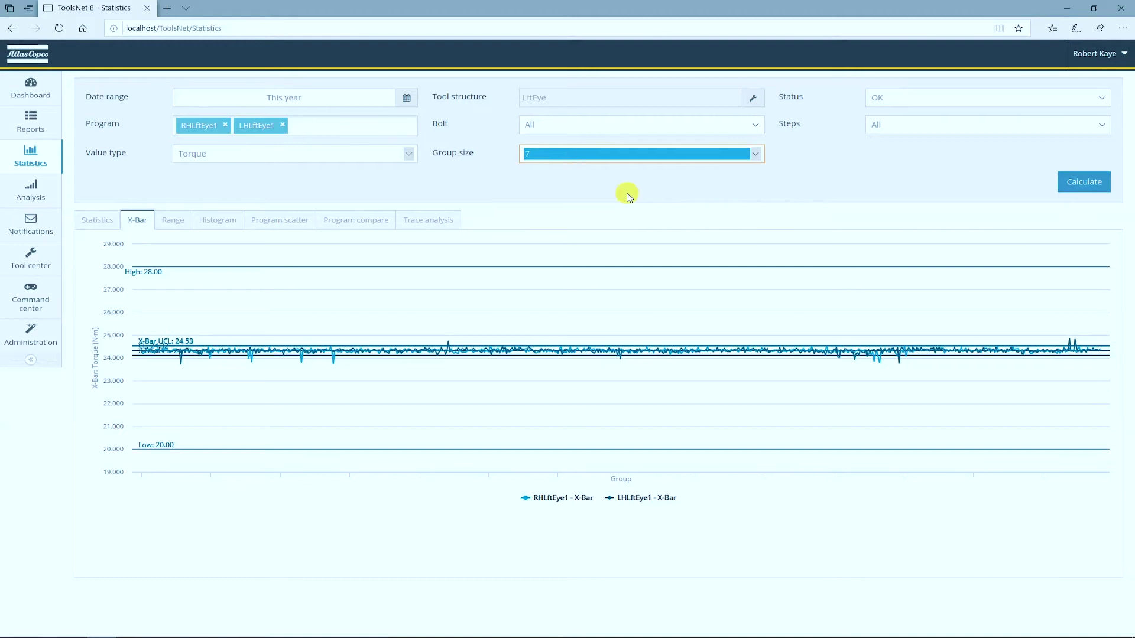
click(627, 155)
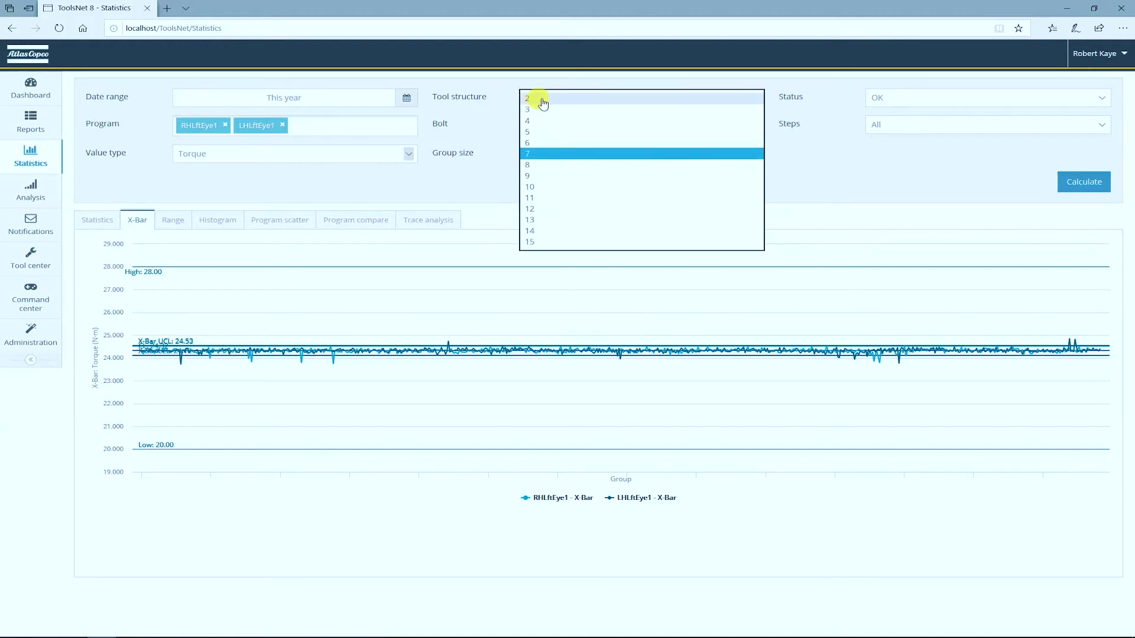
click(830, 181)
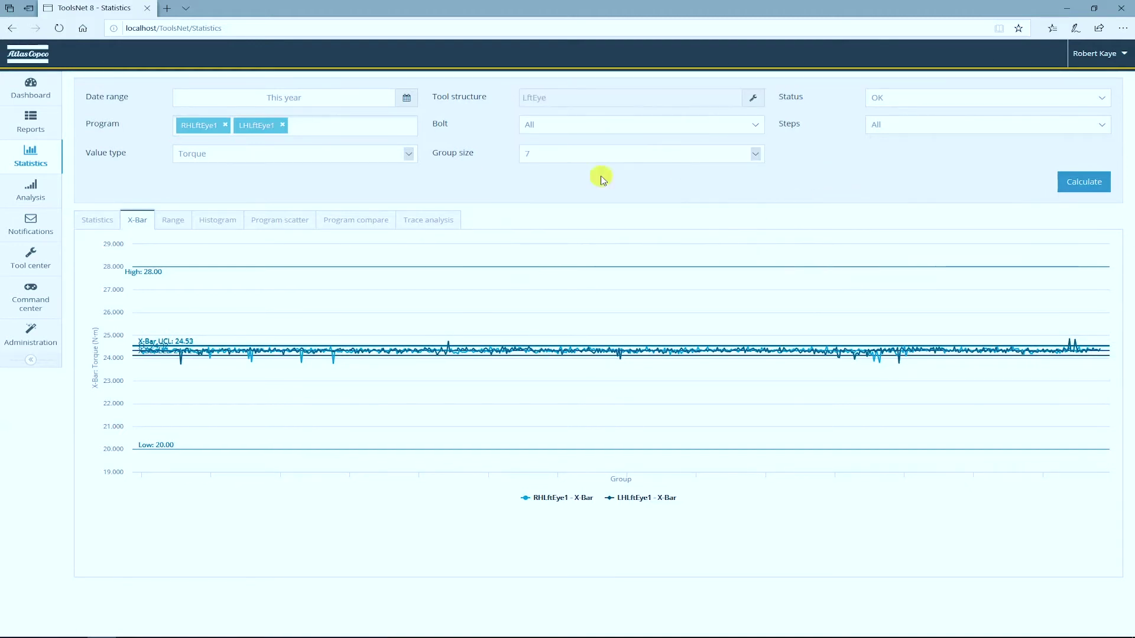
- Show the Range chart, toggling the RHLftEye1 and LHLftEye1 series off and back on to compare
click(173, 224)
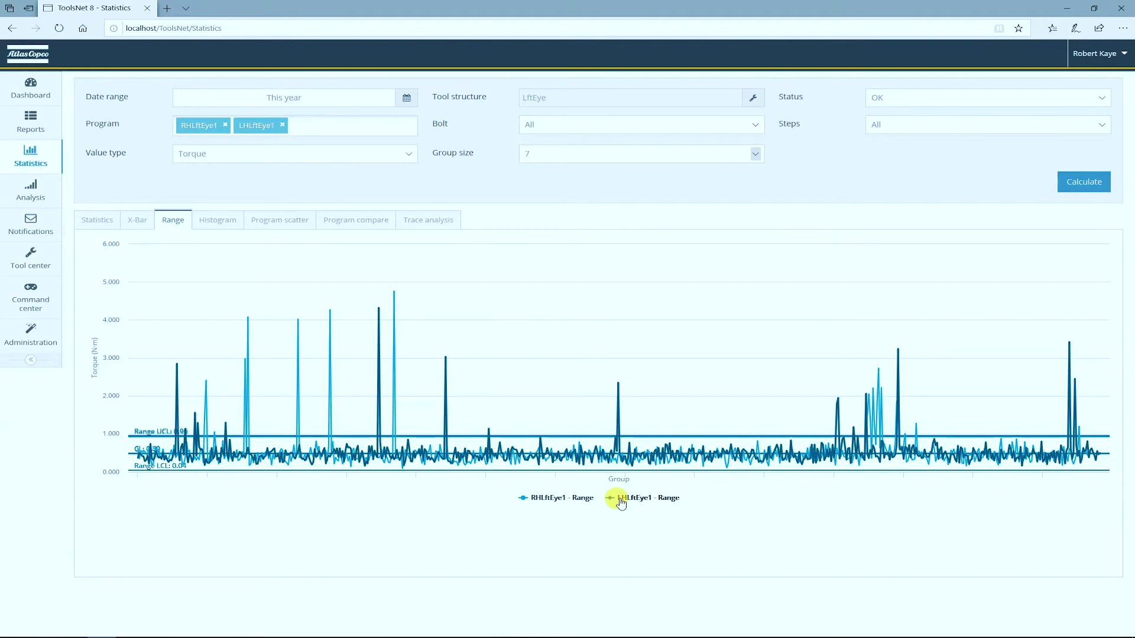
click(559, 500)
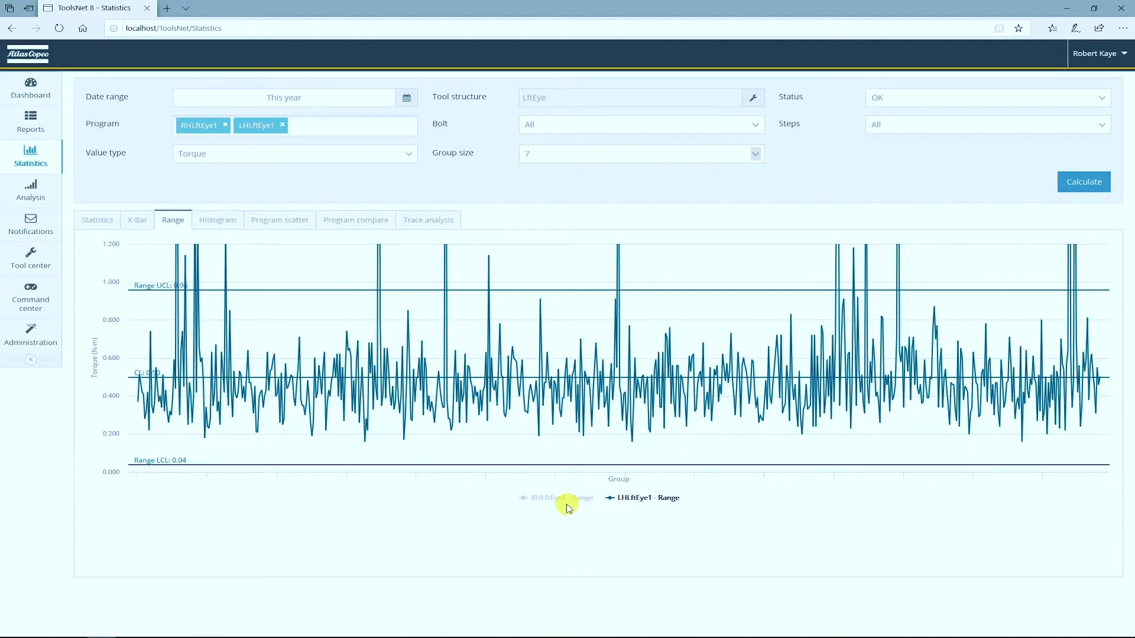
click(564, 501)
click(636, 502)
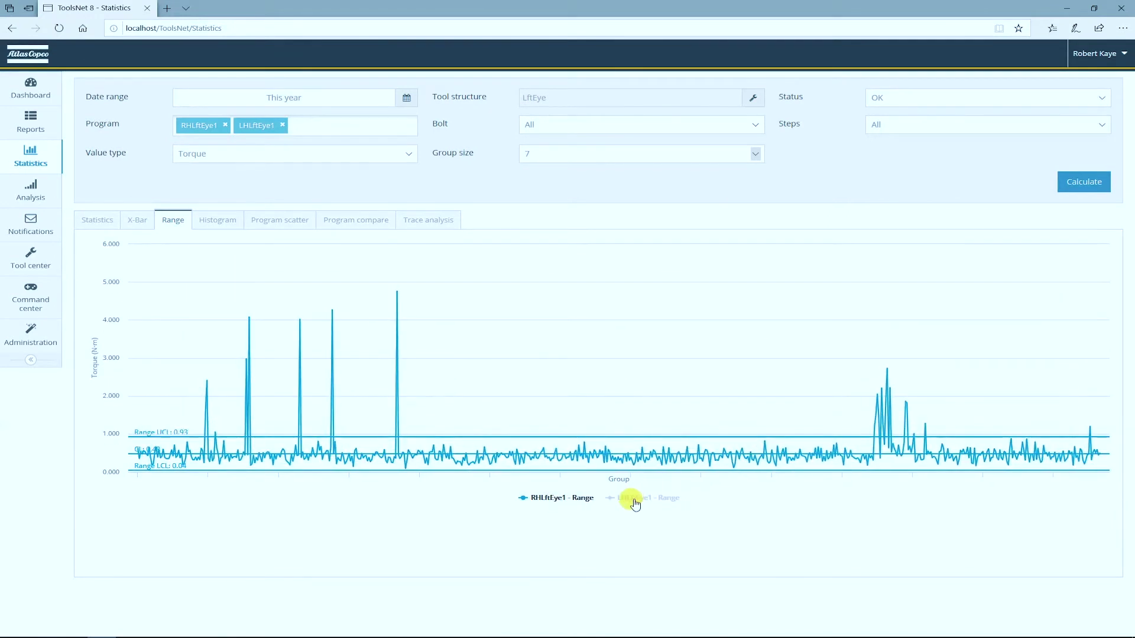
click(633, 501)
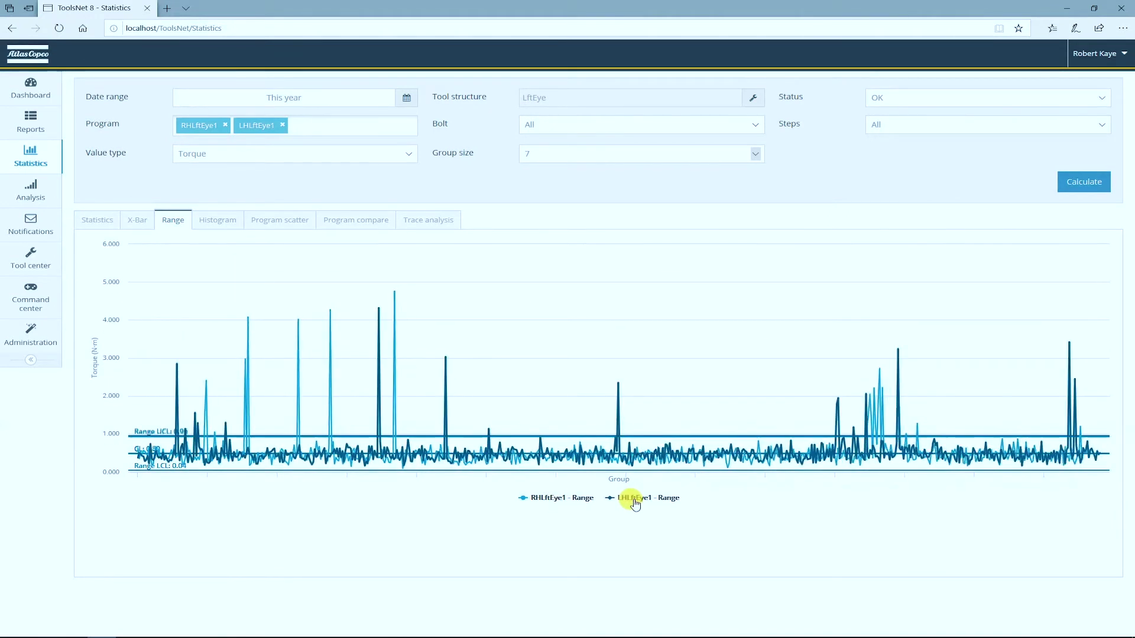
- Zoom the Torque histogram onto its peak, then display the torque-versus-angle Program scatter
click(224, 224)
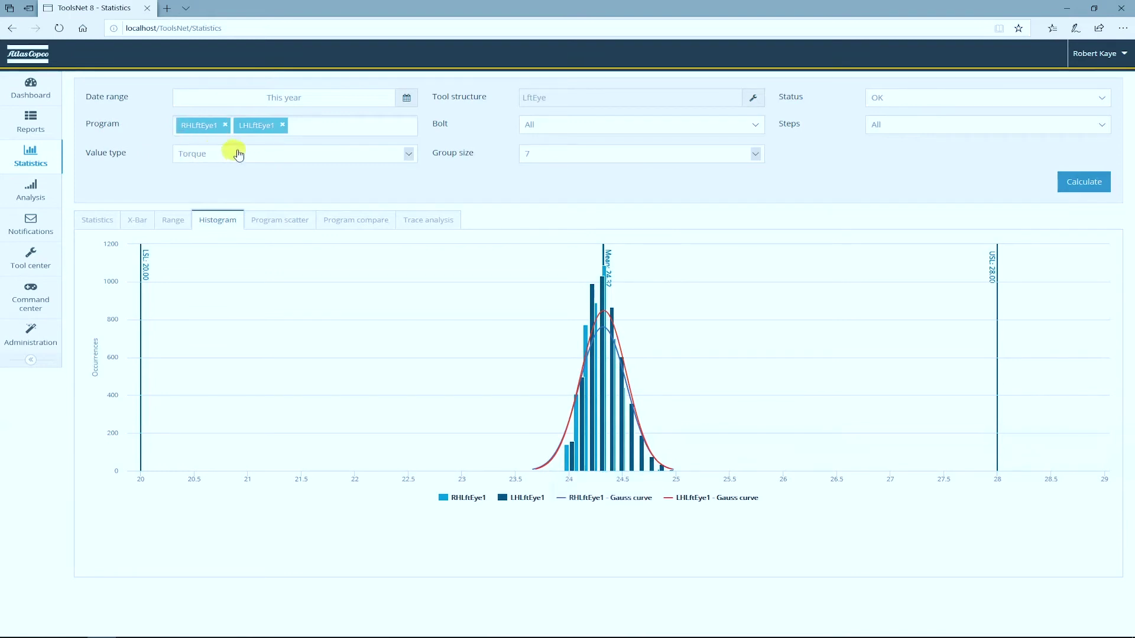
click(283, 156)
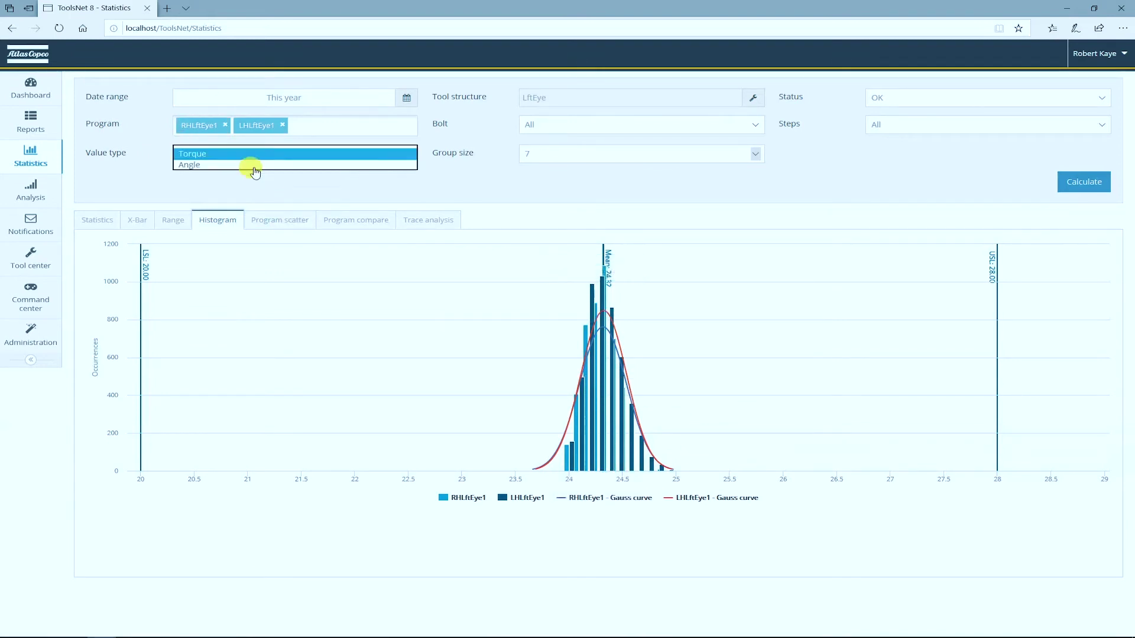
click(544, 195)
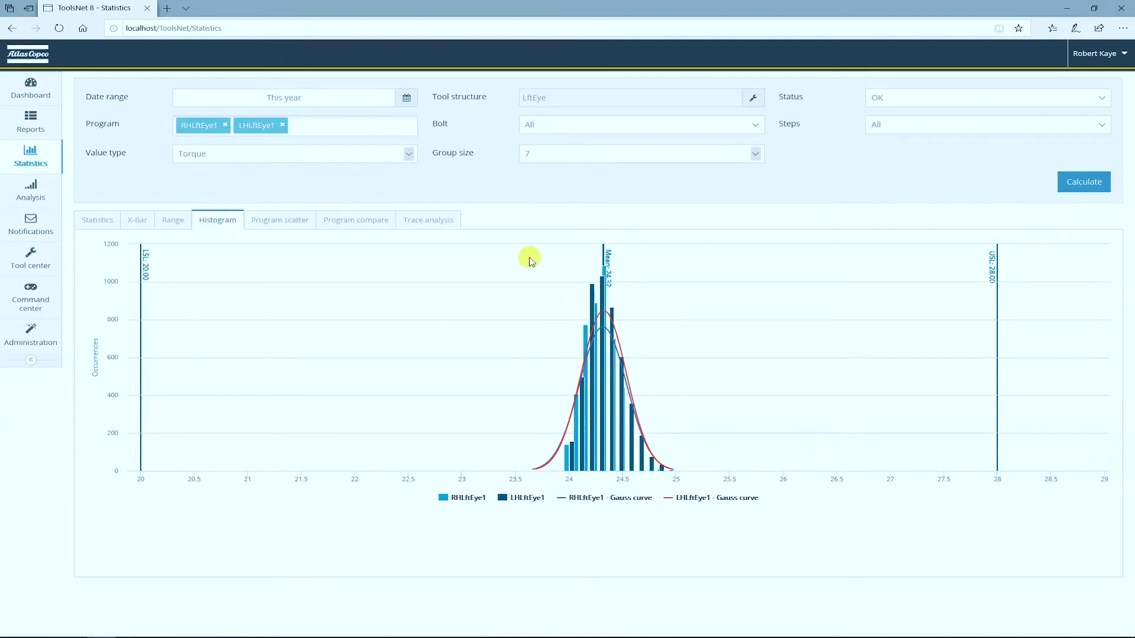
drag(527, 259, 697, 473)
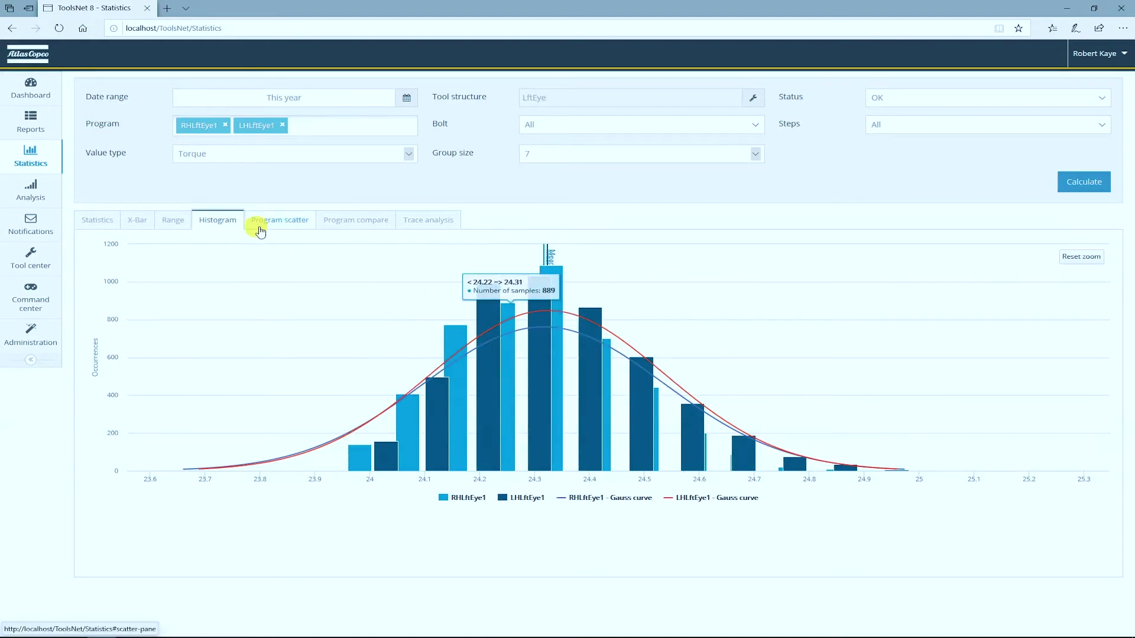
click(280, 221)
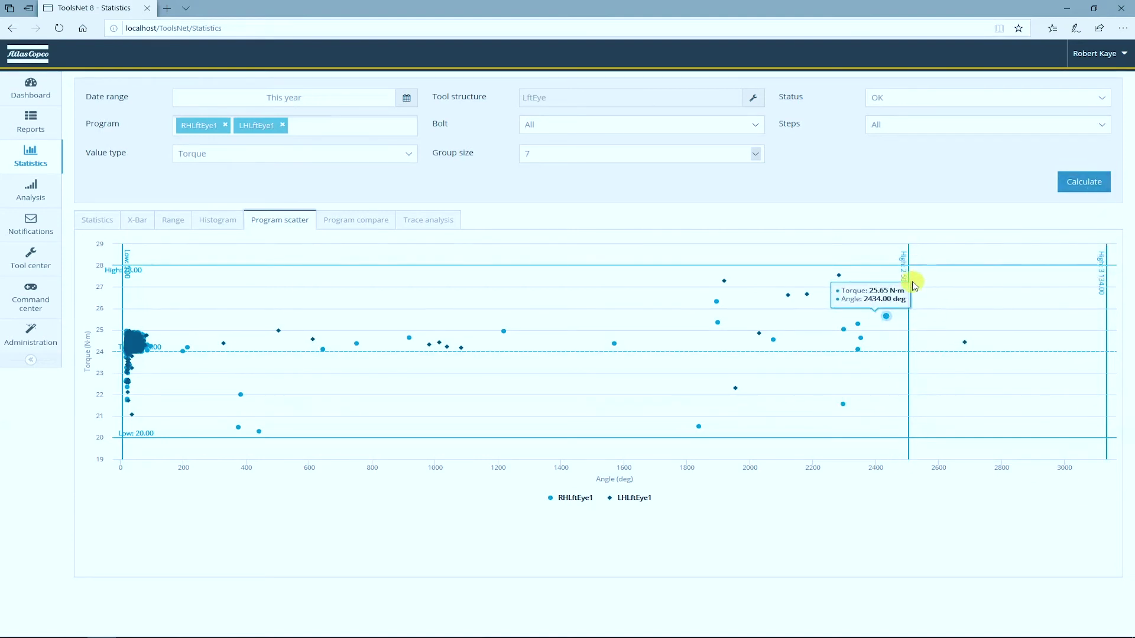
click(355, 221)
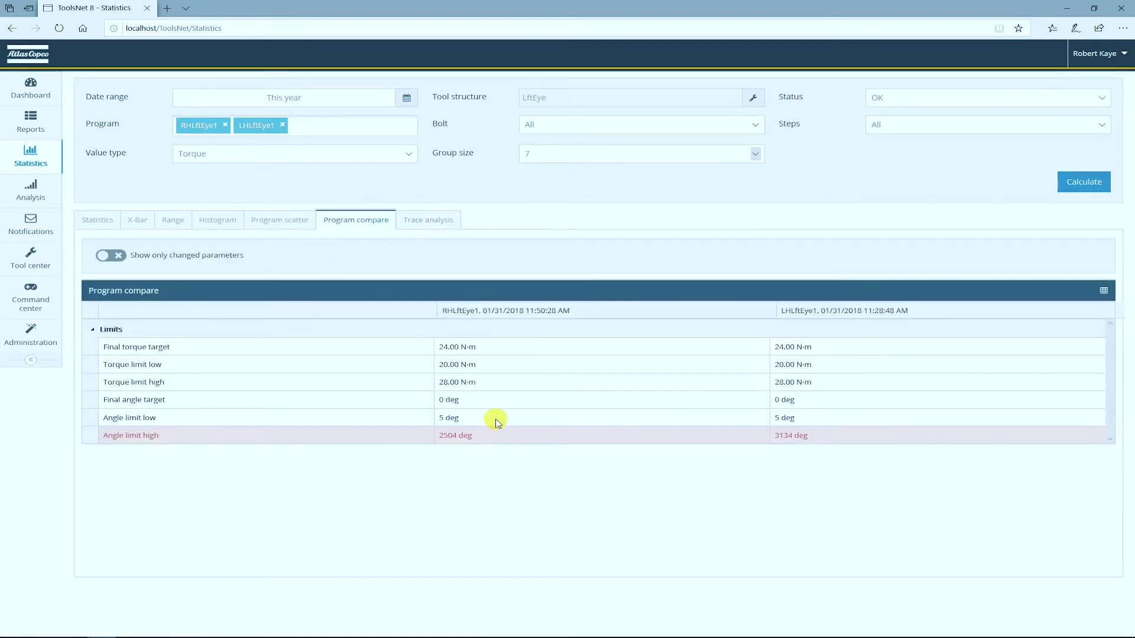
drag(228, 444, 133, 441)
click(512, 440)
drag(472, 443, 423, 442)
drag(843, 443, 762, 453)
click(266, 222)
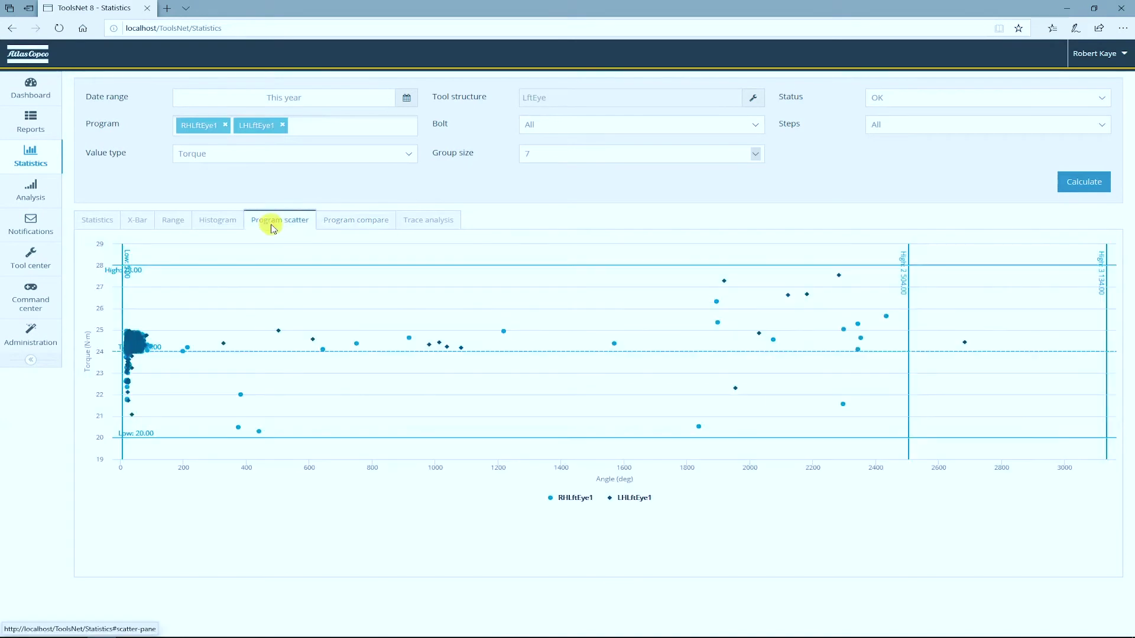
- Drop LHLftEye1, recalculate, and drag RHLftEye1's high angle limit down to about 140 deg
click(284, 125)
click(1079, 182)
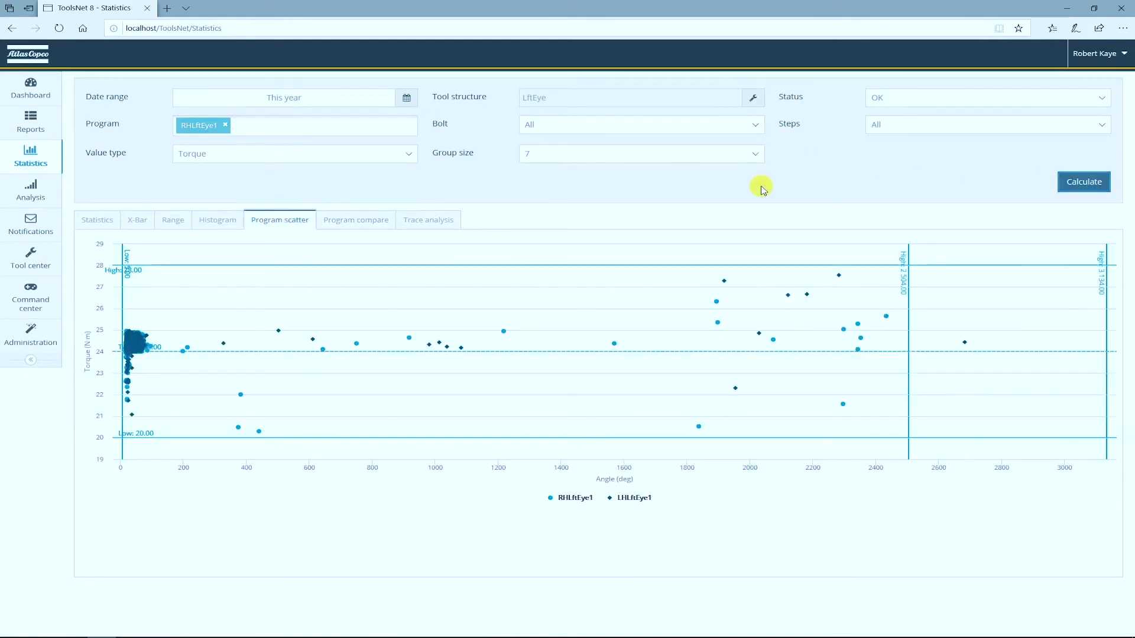
click(299, 221)
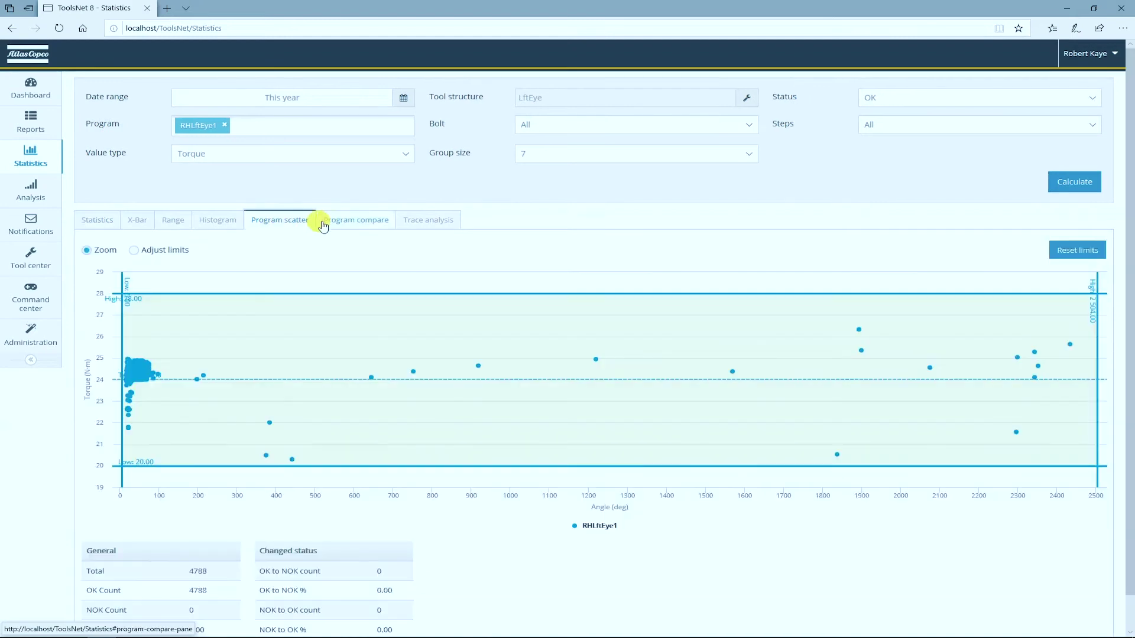
click(134, 251)
drag(1096, 352, 174, 331)
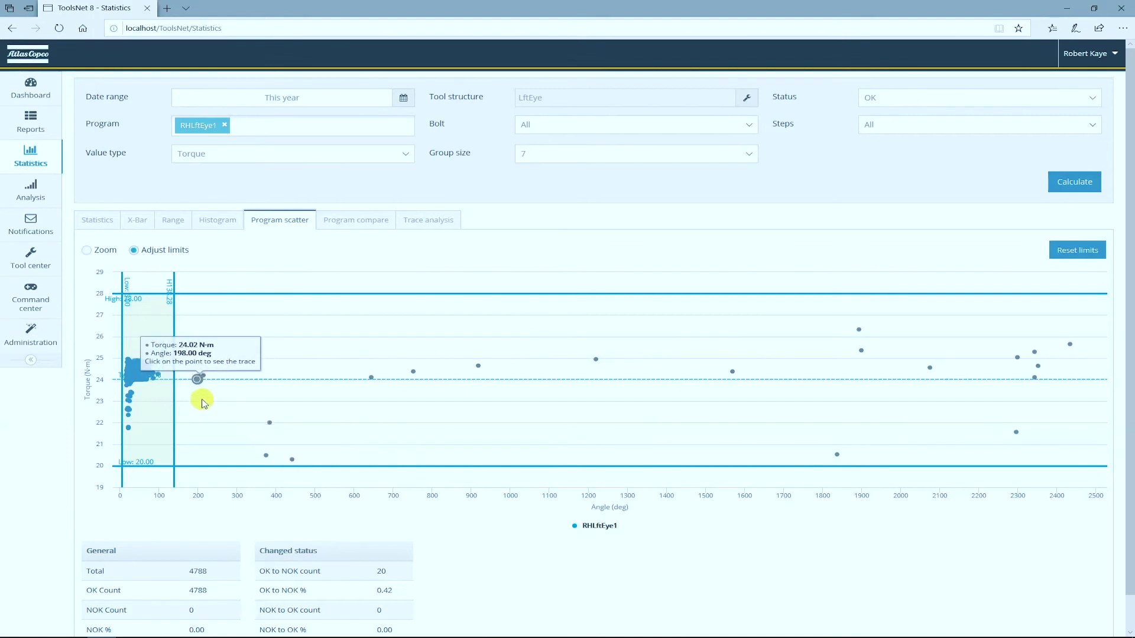
scroll(455, 582, down, 1)
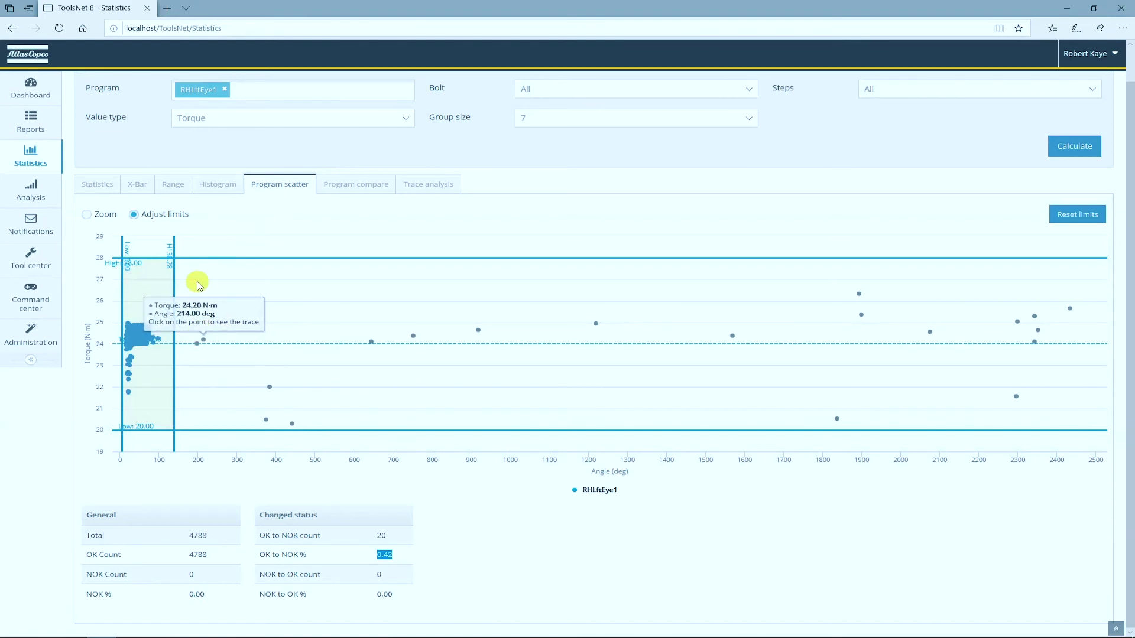
- Open a scatter point's trace, zoom its peak, sync traces by Peak, reset zoom, and return to Statistics
click(137, 341)
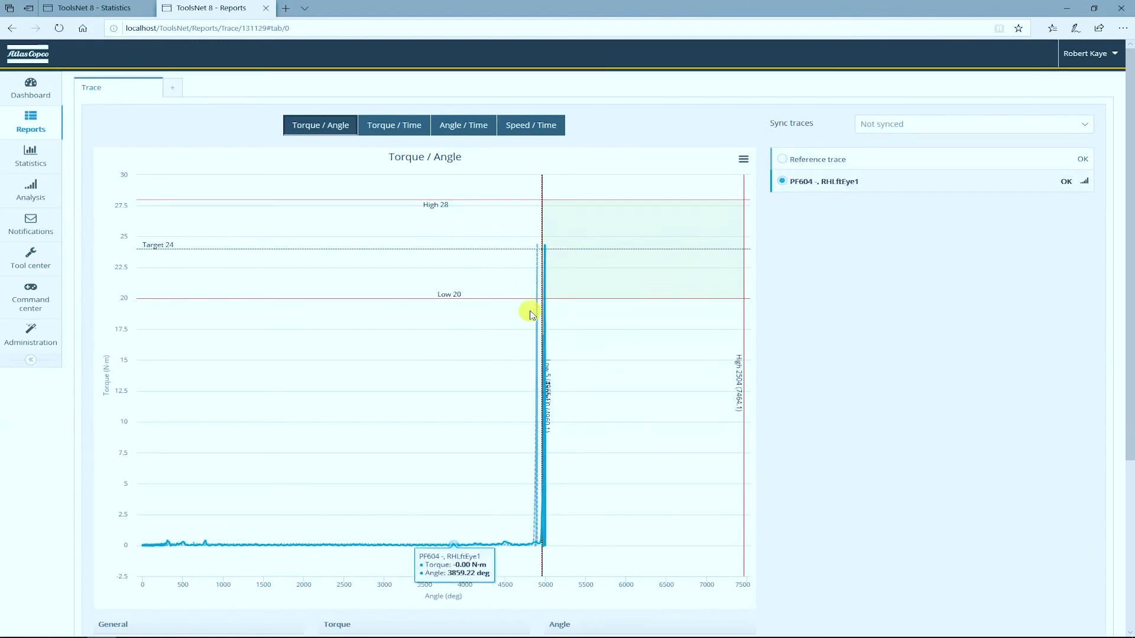
drag(454, 230, 588, 567)
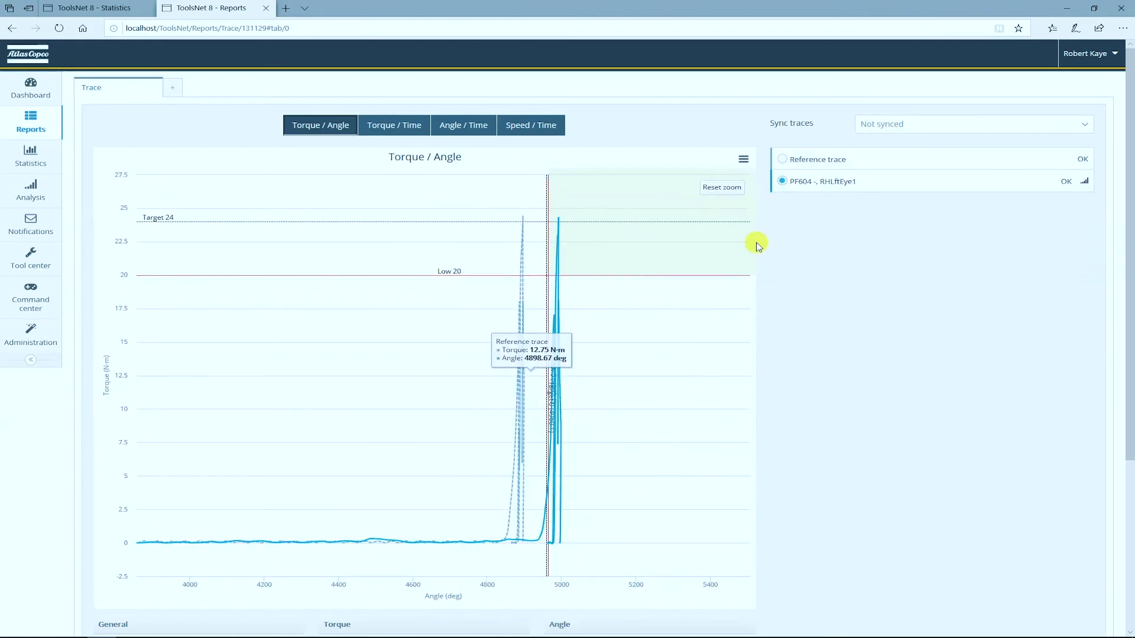
click(927, 132)
click(898, 136)
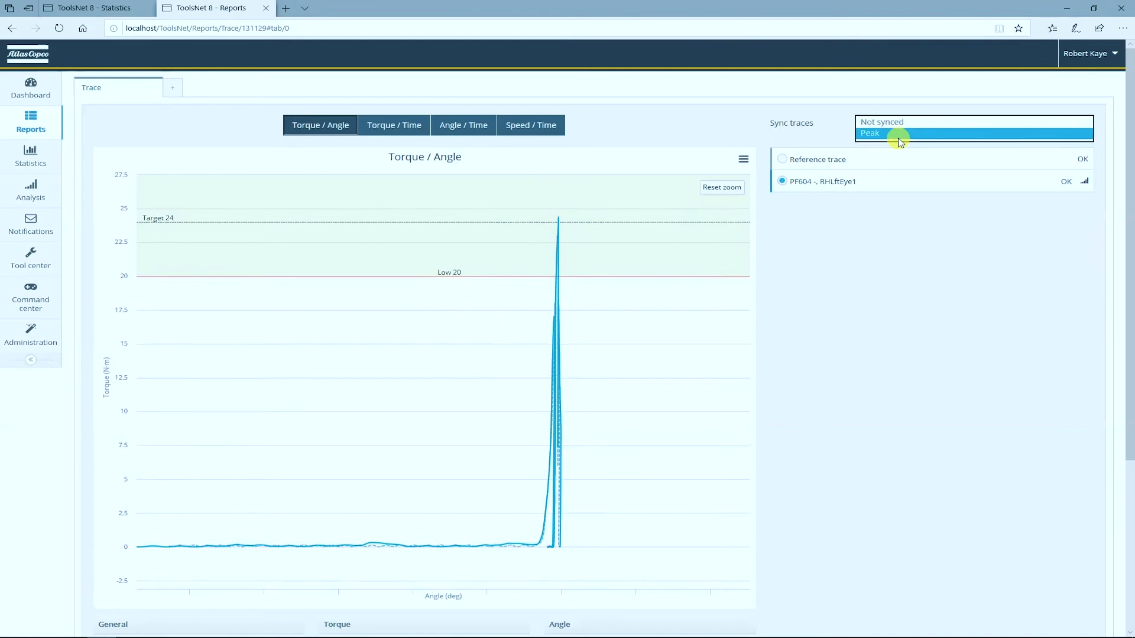
click(721, 187)
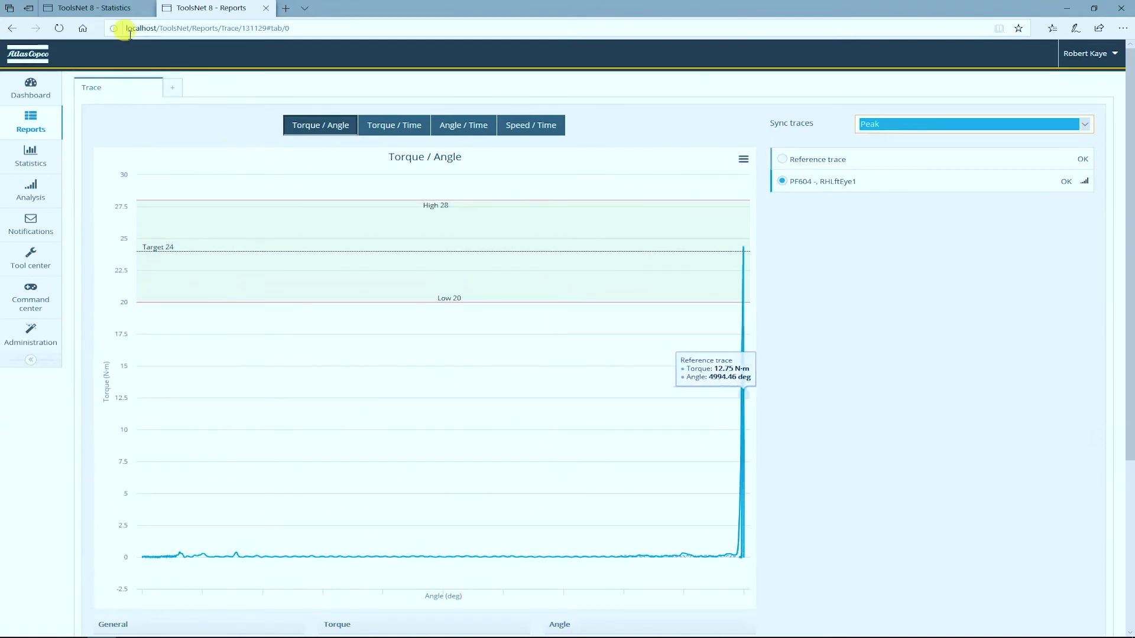
click(94, 8)
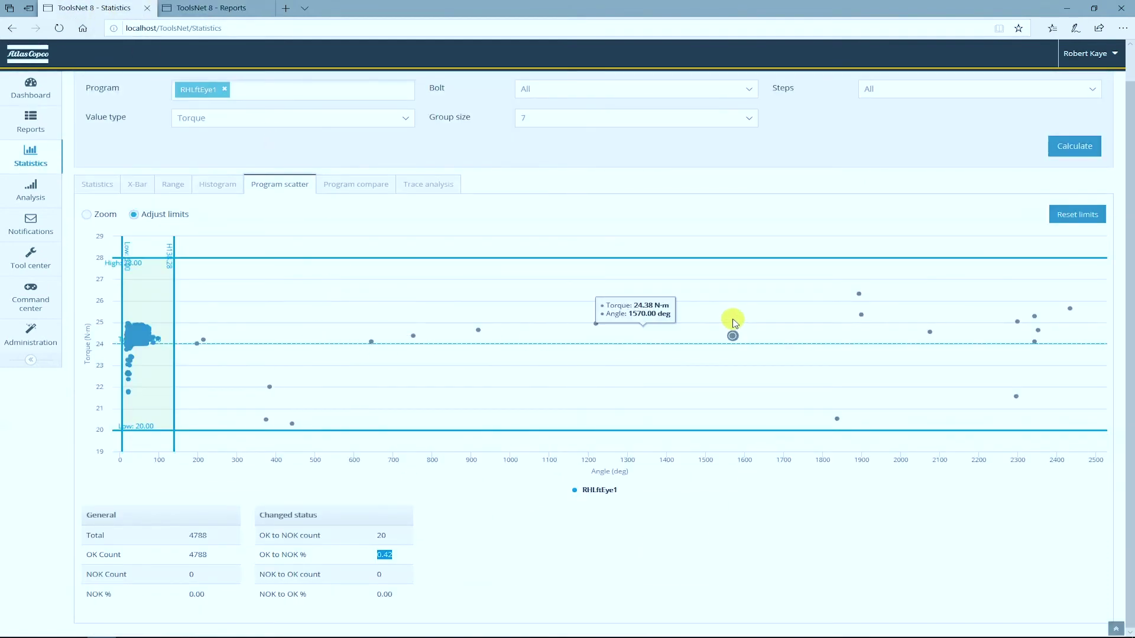
- Open the trace of the 1899 deg, 25.36 N·m outlier, then return to the Statistics tab
mouse_move(858, 318)
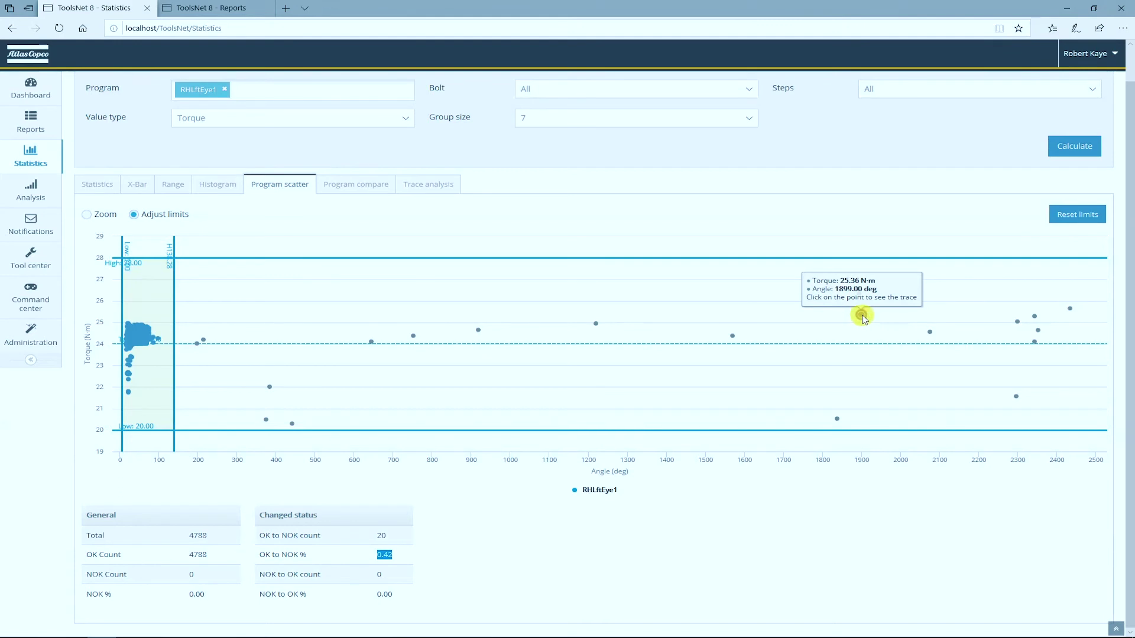
click(861, 317)
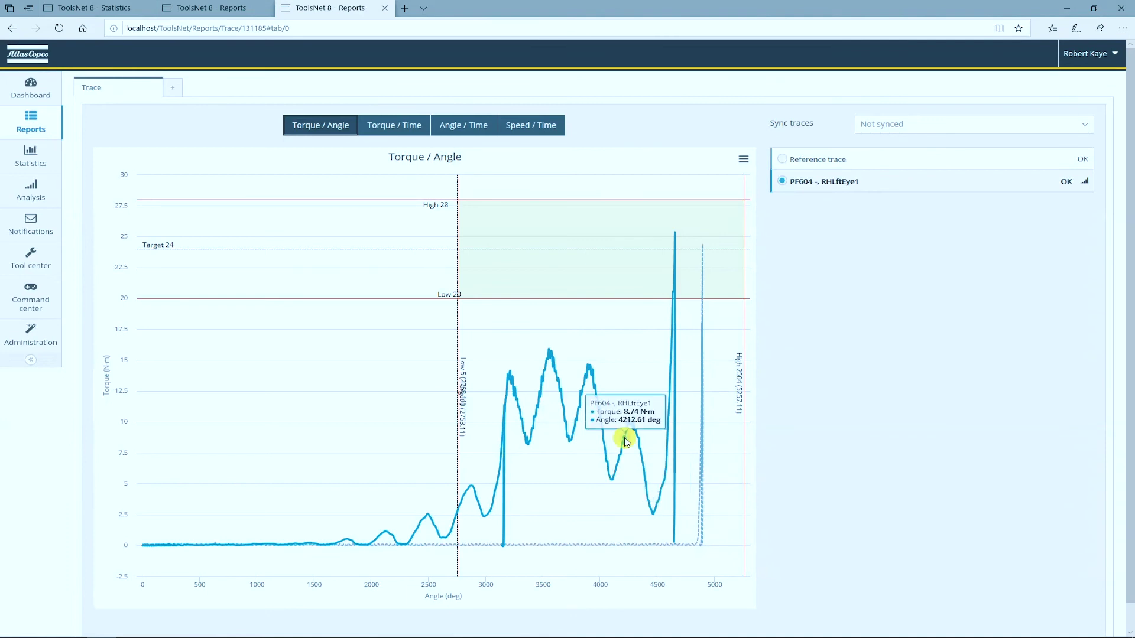
click(97, 7)
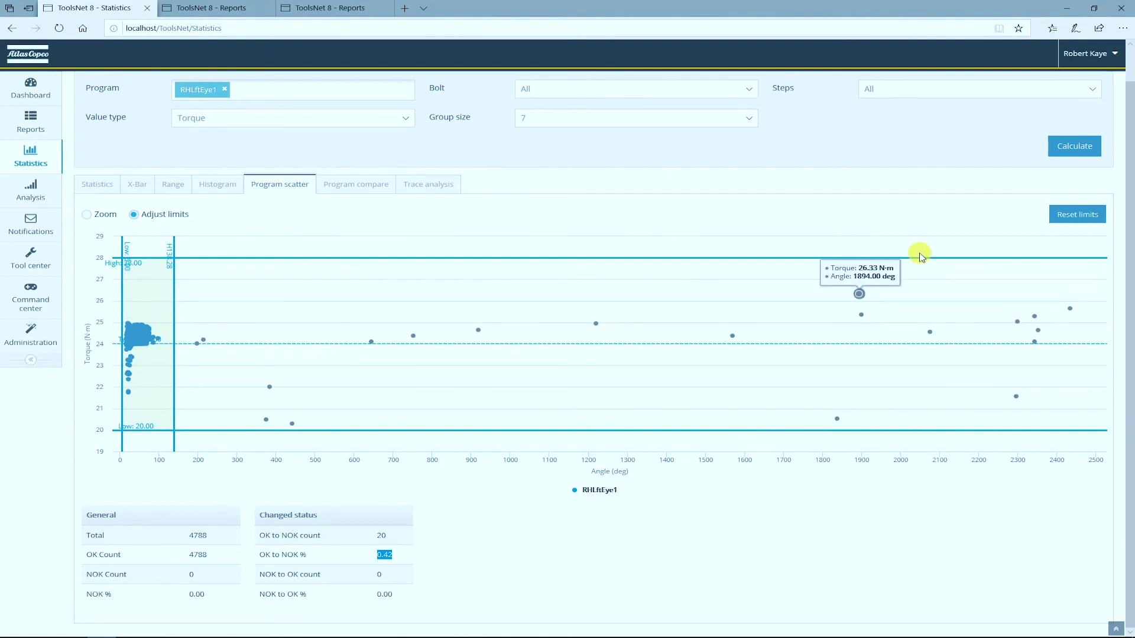
- Show Trace analysis with RHLftEye1's mean torque–angle curve from 1000 promoted traces
scroll(919, 256, up, 1)
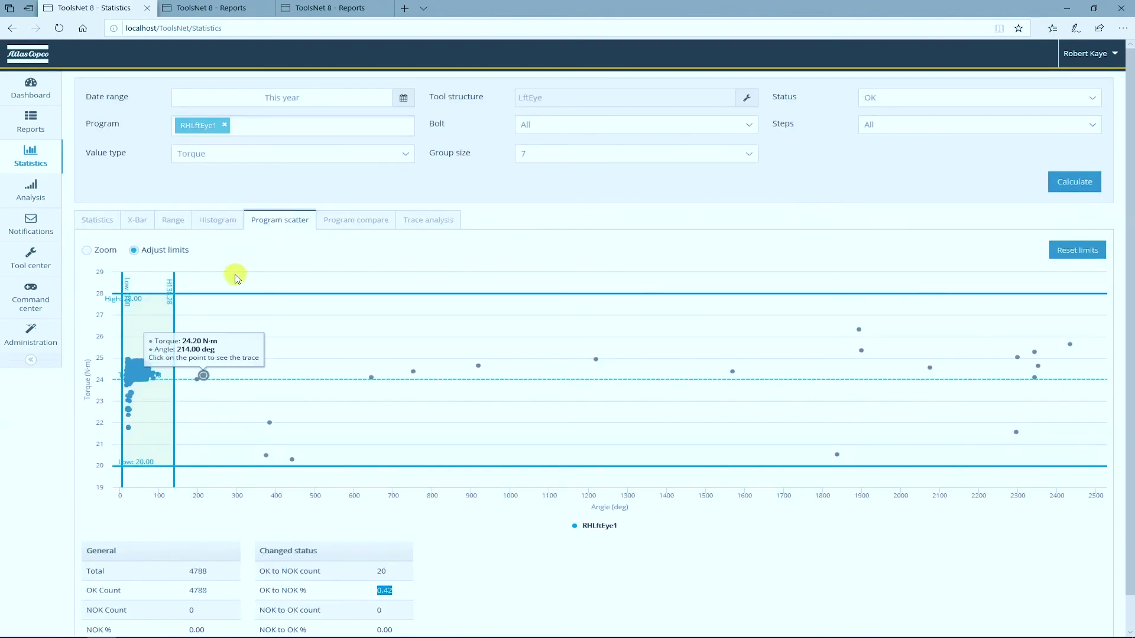
click(425, 221)
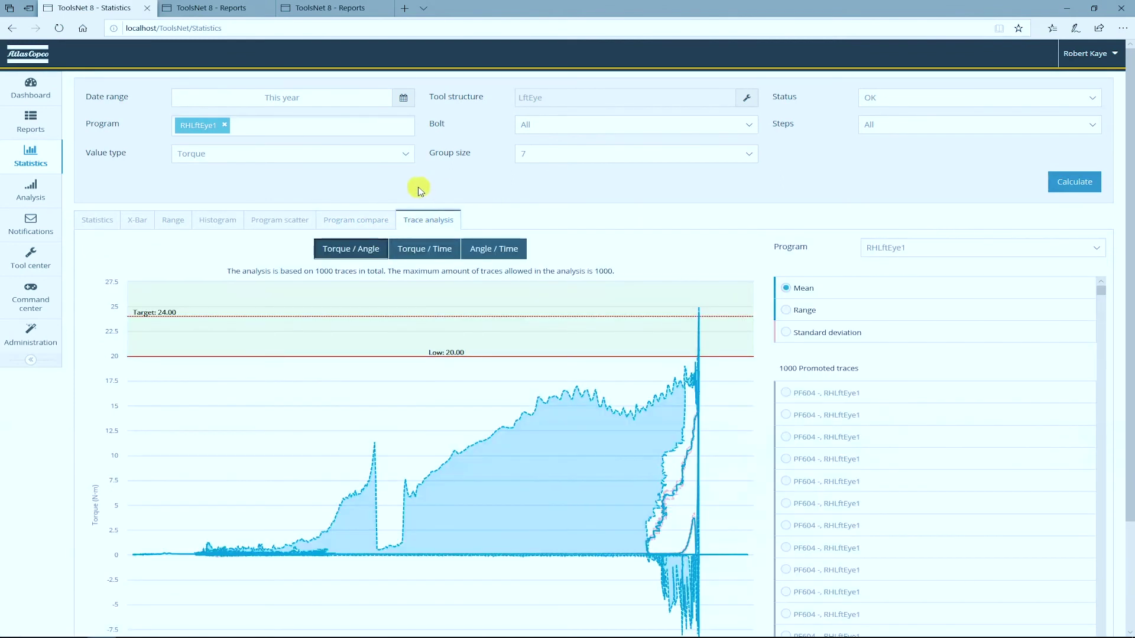
mouse_move(428, 287)
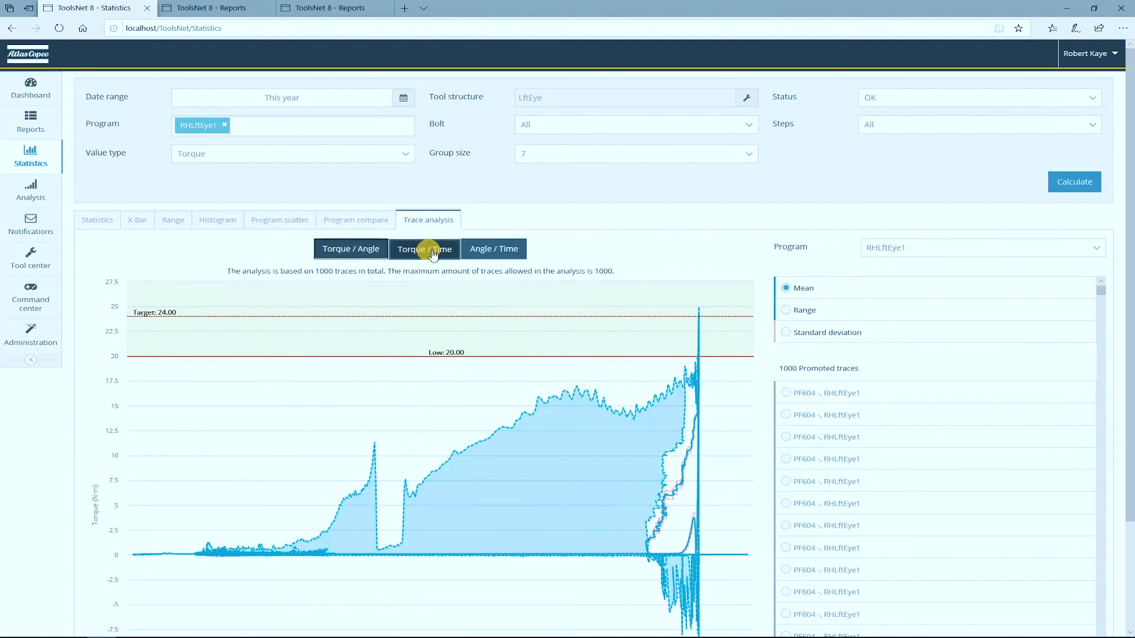
click(504, 254)
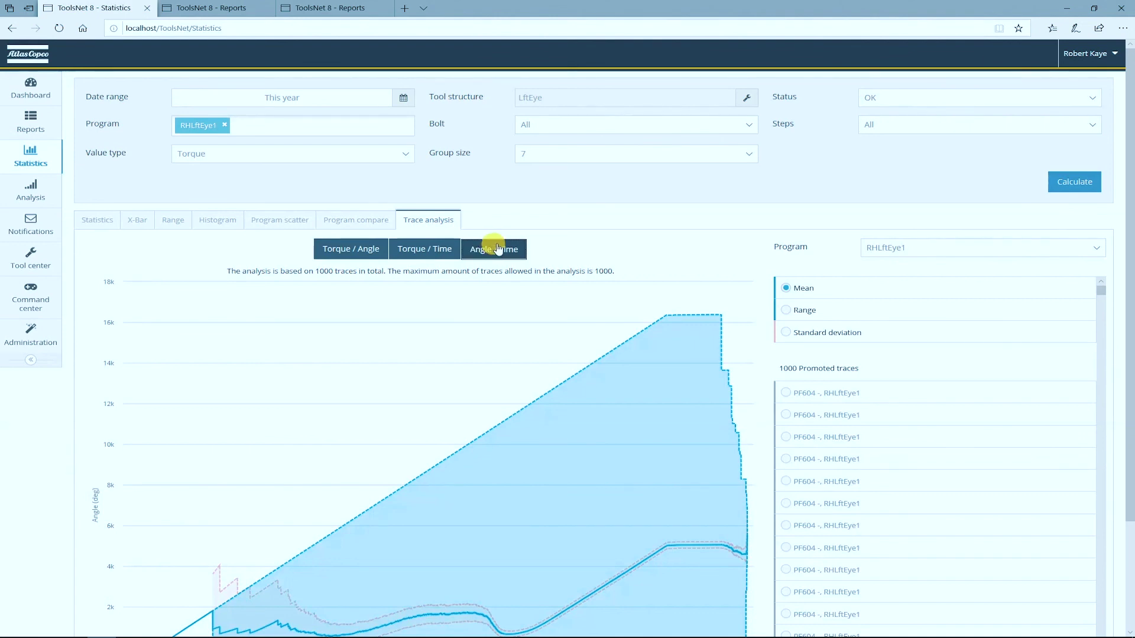
click(354, 249)
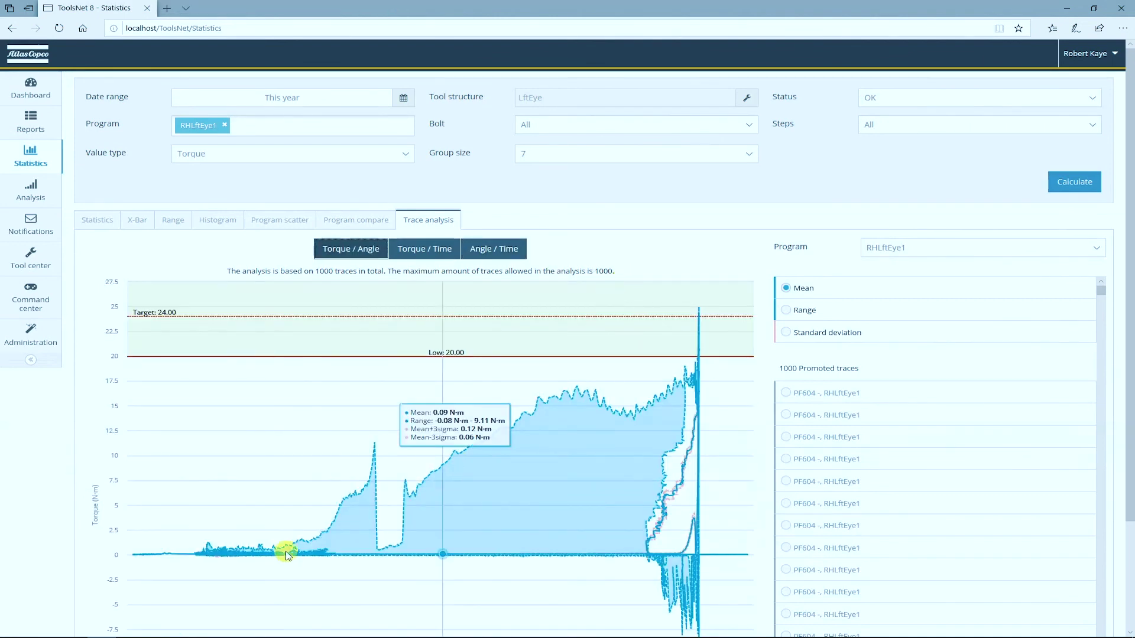